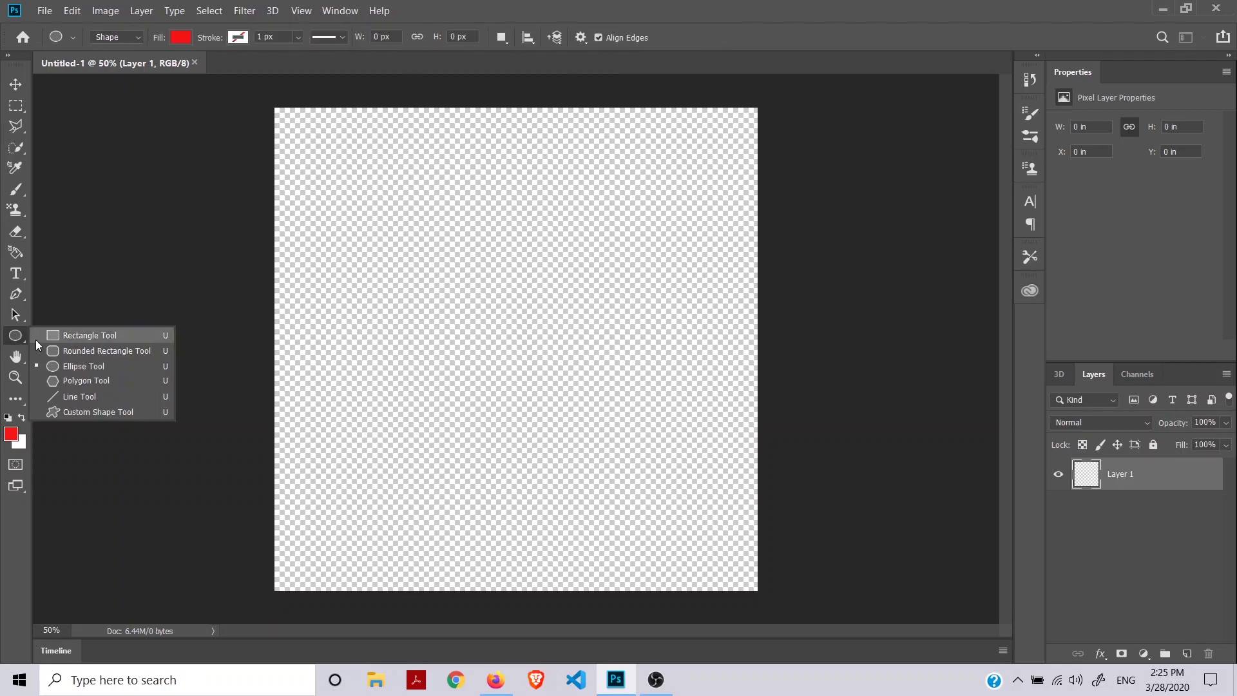
# Step: Draw a red 1506 × 242 px rectangle spanning the bottom of the canvas
pyautogui.click(90, 335)
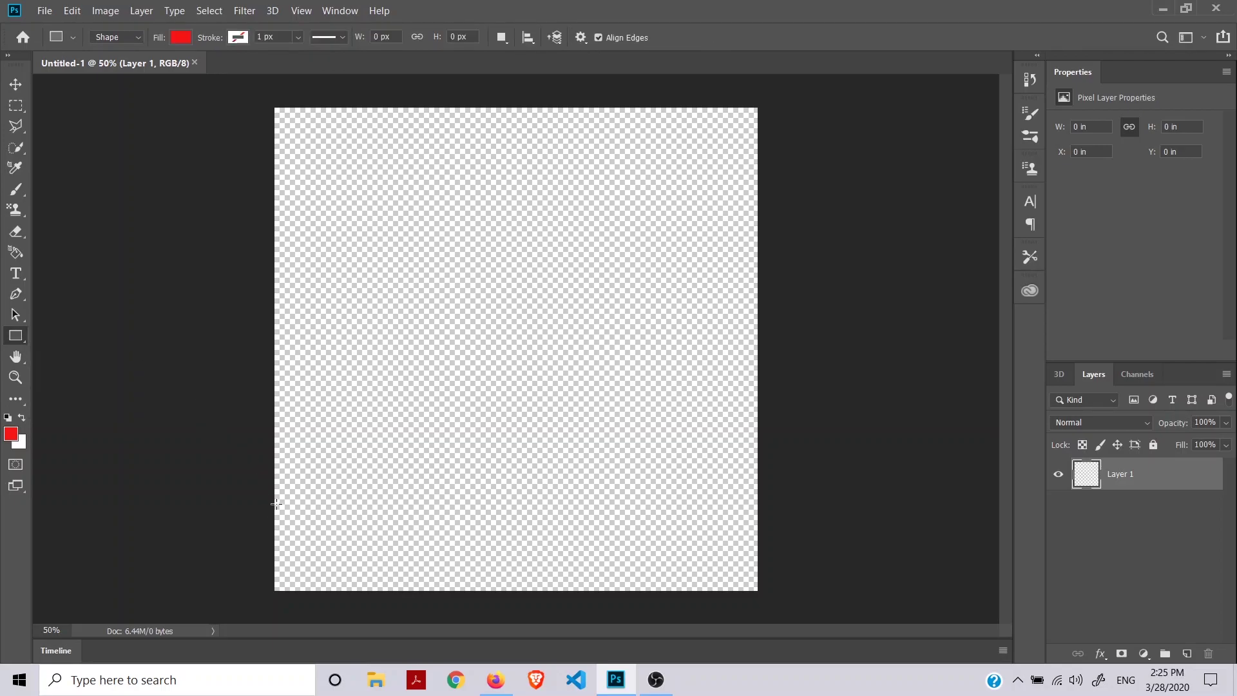
pyautogui.moveTo(275, 512); pyautogui.dragTo(758, 590)
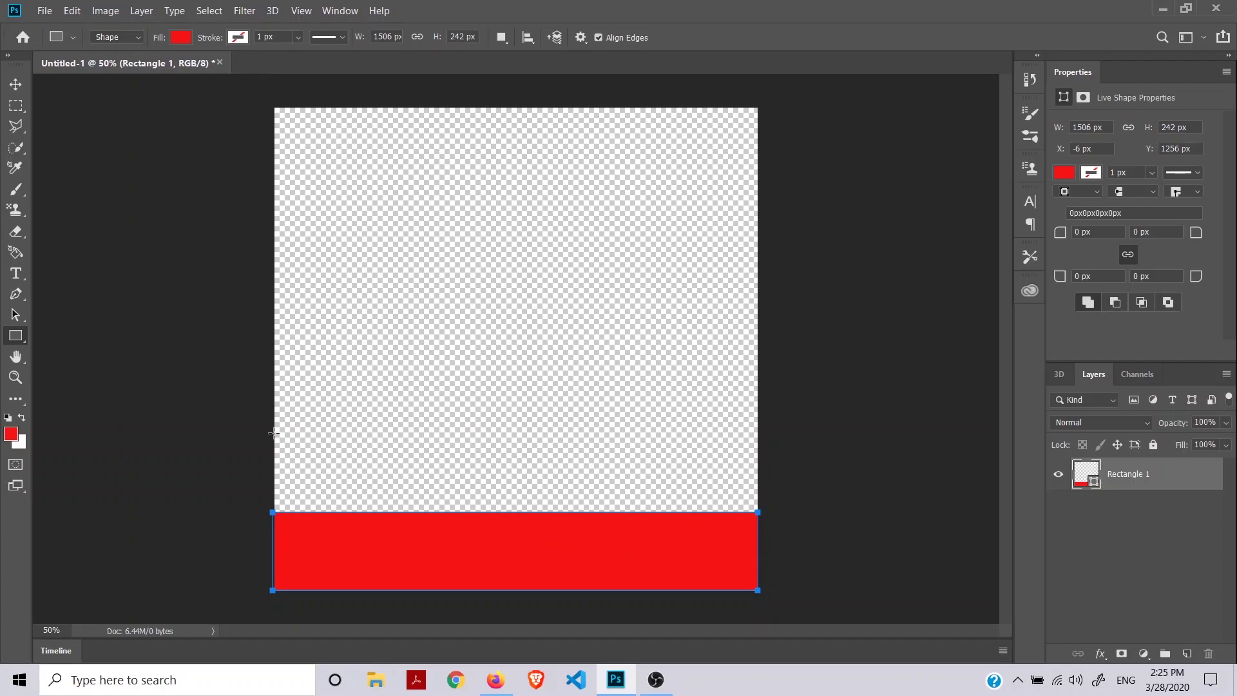
pyautogui.click(14, 275)
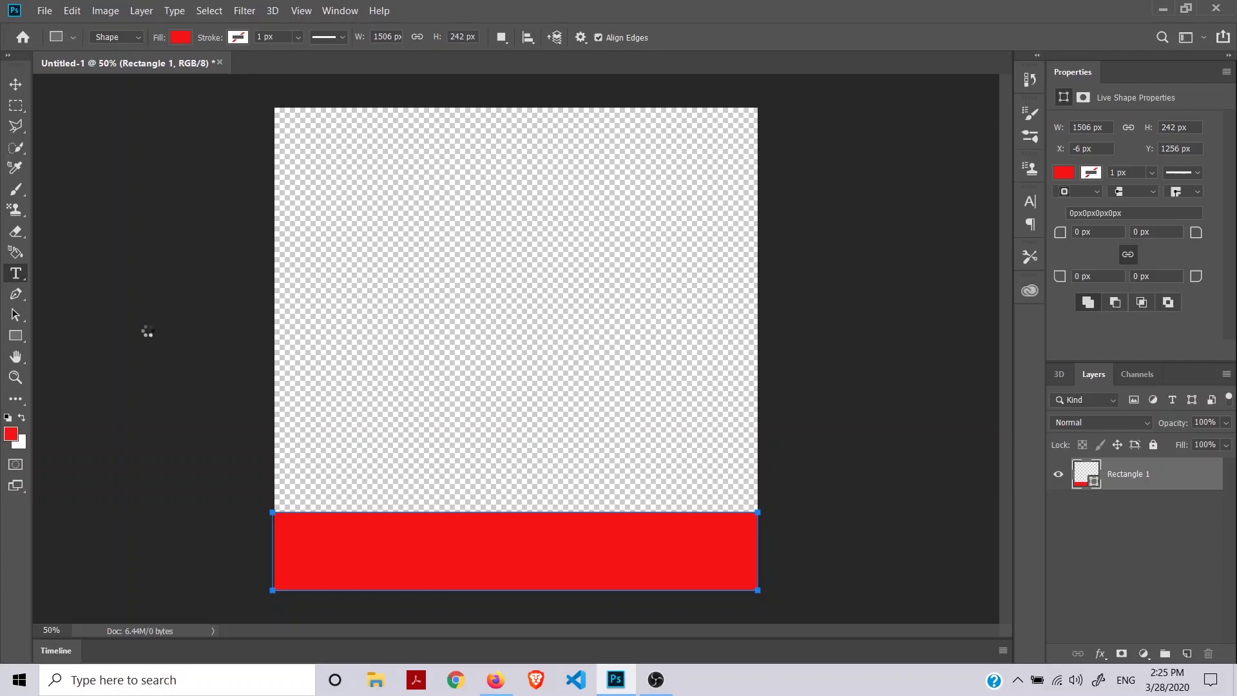
# Step: Type #StayAtHome on the red band and move it into place
pyautogui.click(489, 530)
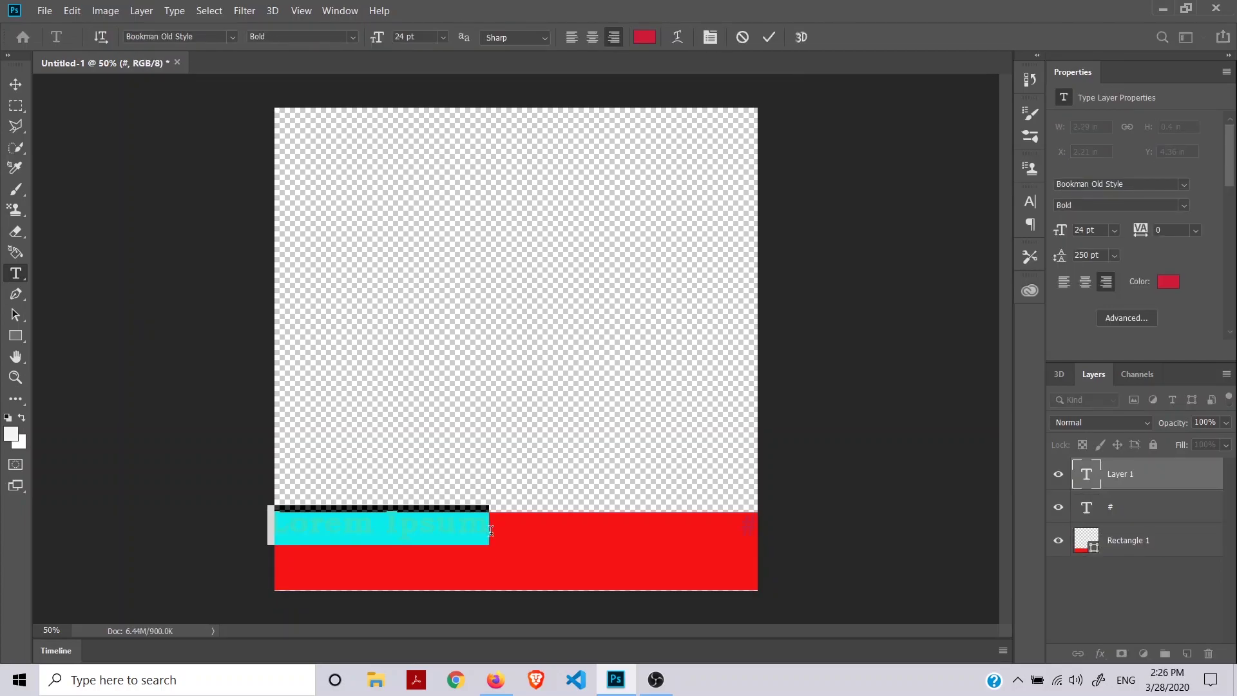
pyautogui.press('BackSpace')
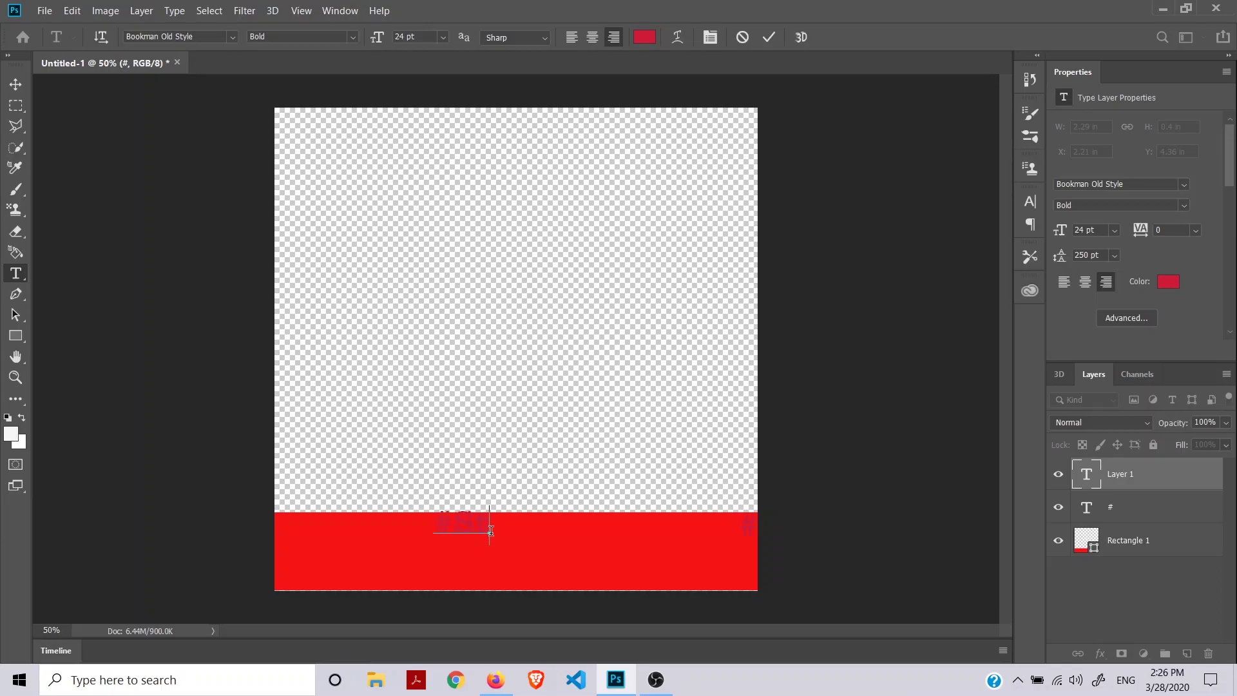
pyautogui.write('#StayAtHome')
pyautogui.press('ctrl')
pyautogui.moveTo(430, 524); pyautogui.dragTo(548, 531)
pyautogui.click(769, 36)
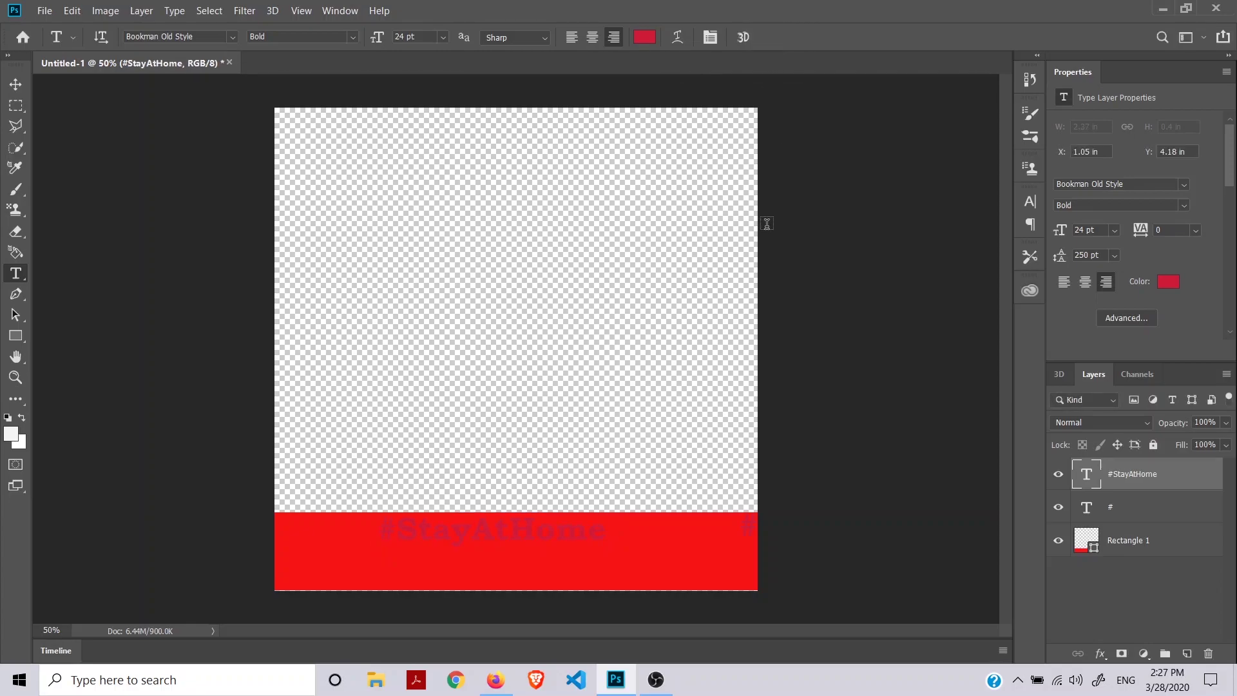
# Step: Colour the #StayAtHome heading white (ffffff)
pyautogui.moveTo(379, 532); pyautogui.dragTo(702, 551)
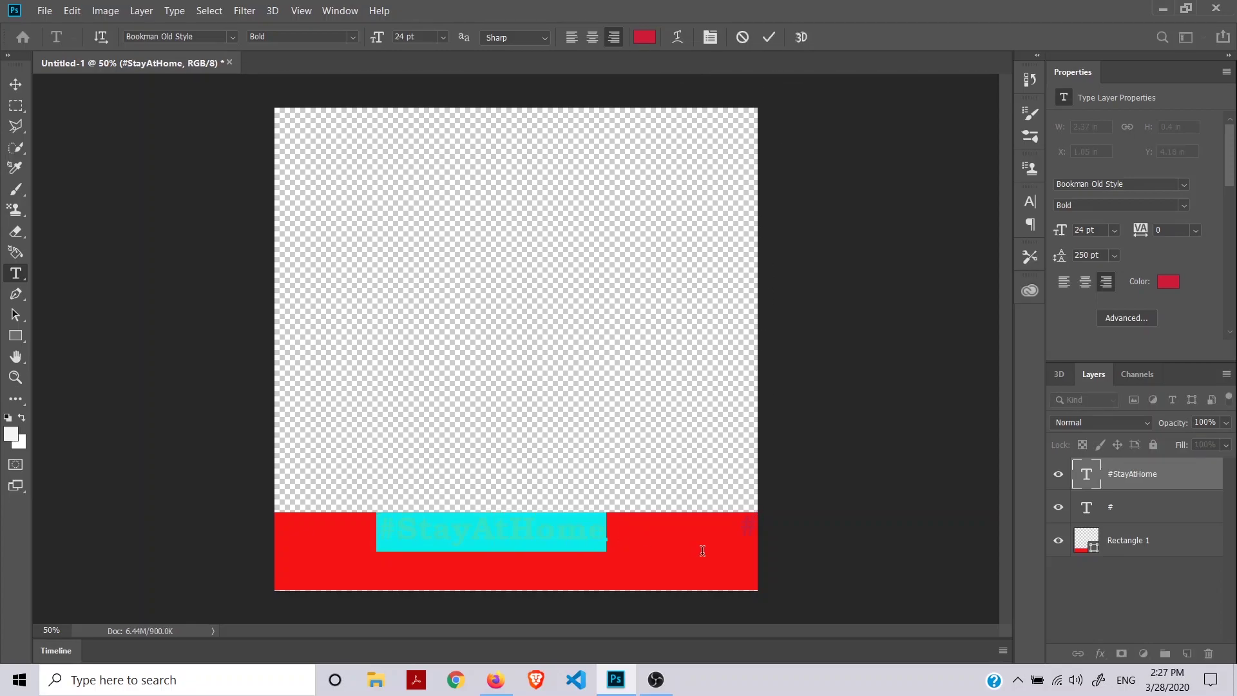
pyautogui.click(1168, 282)
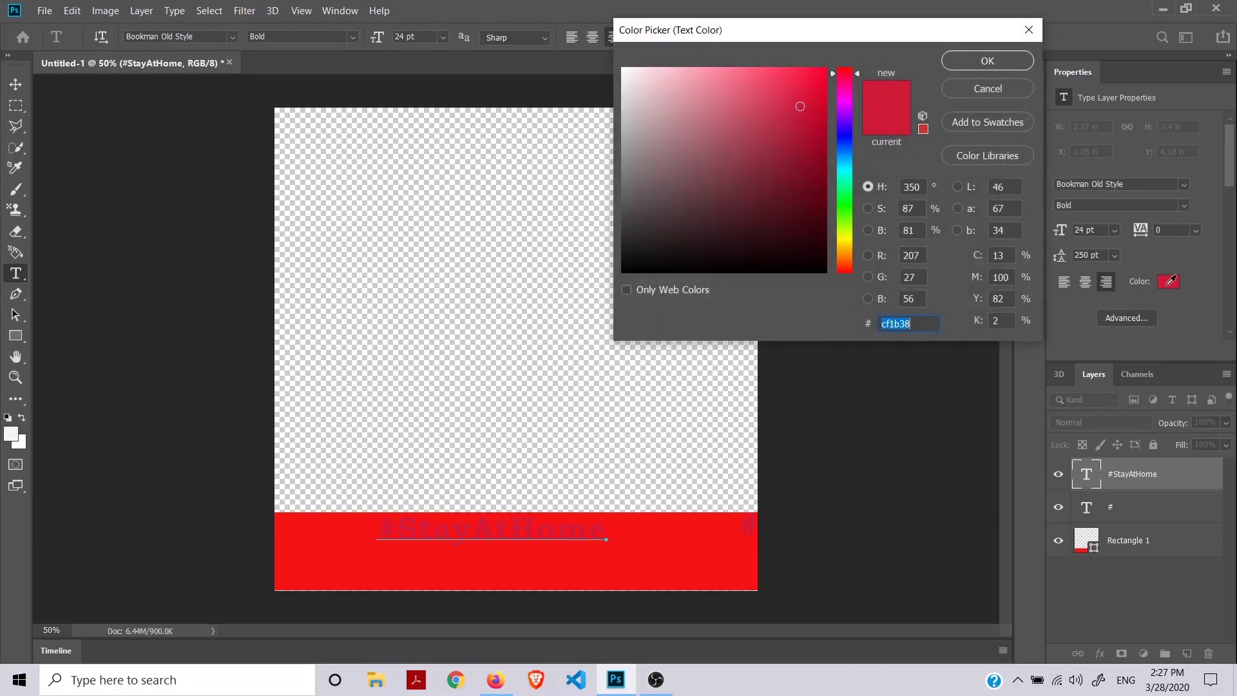
pyautogui.write('ffffff')
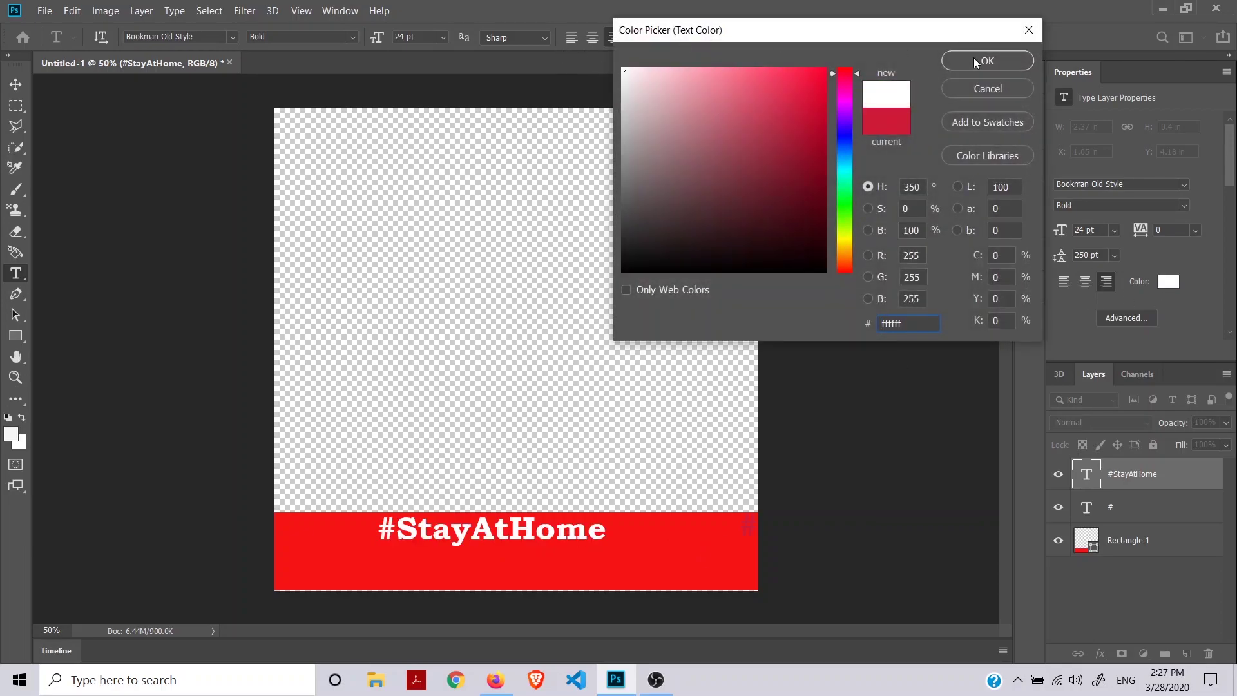
pyautogui.click(1013, 58)
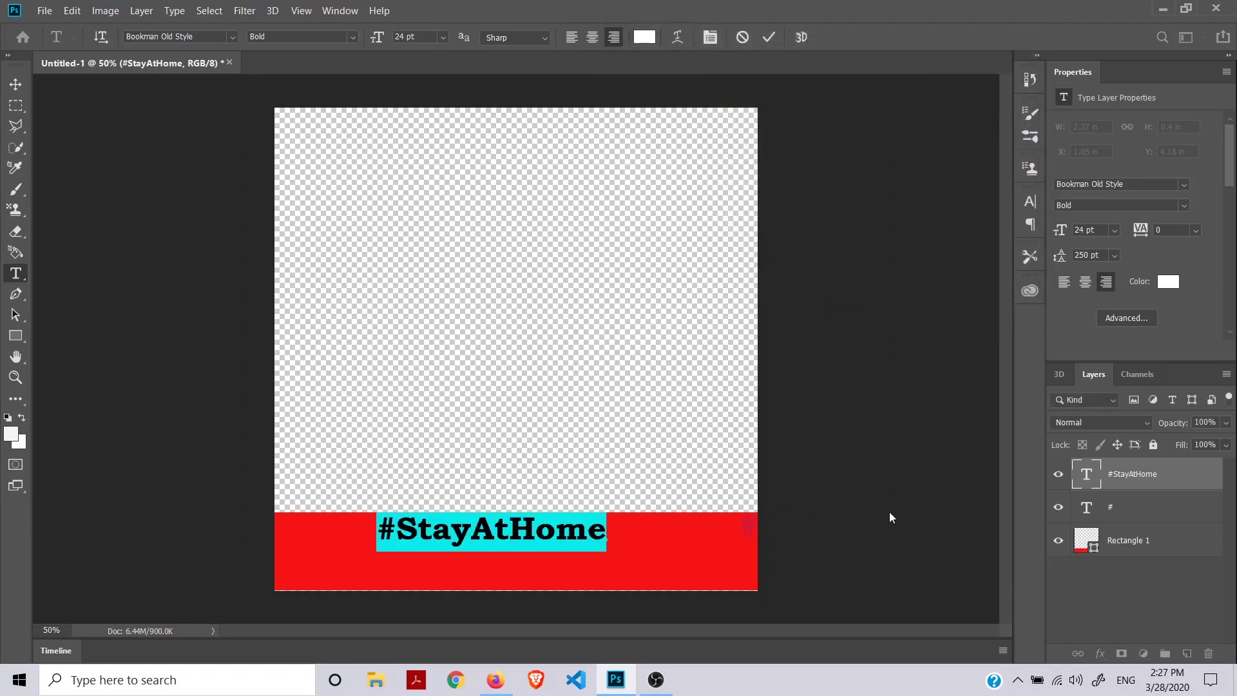
pyautogui.click(874, 558)
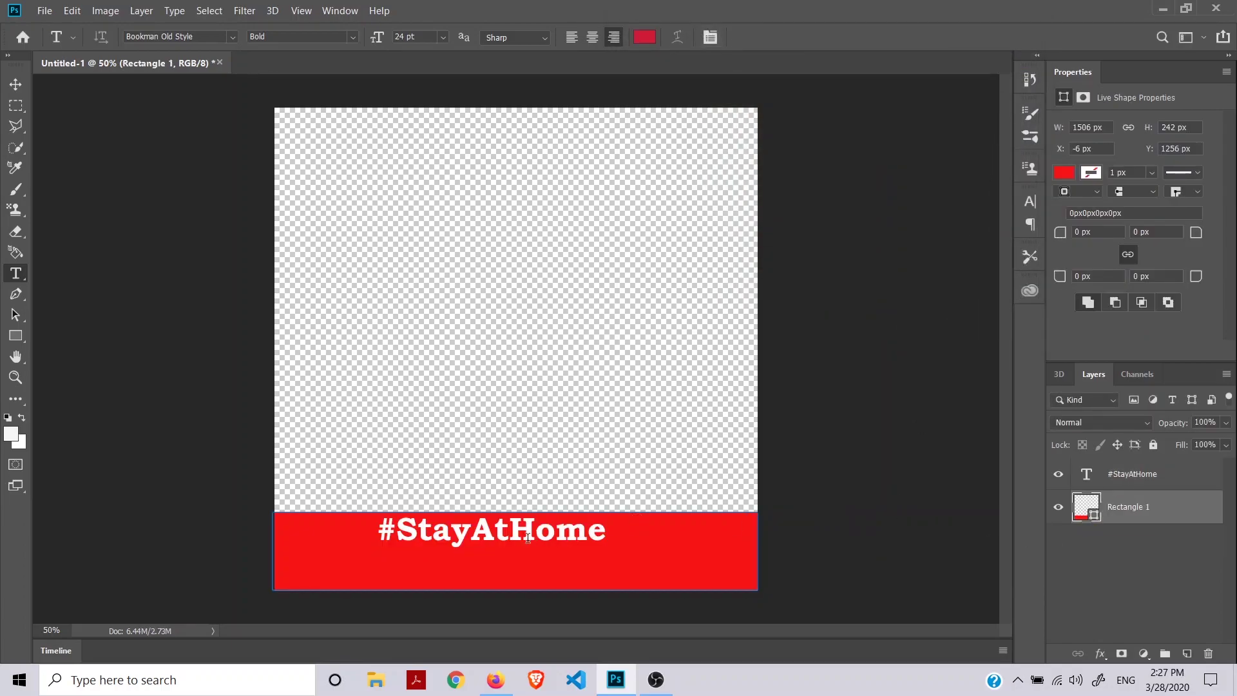
# Step: Add a 'Protect your community' text line at 10 pt in white (ffffff)
pyautogui.click(377, 563)
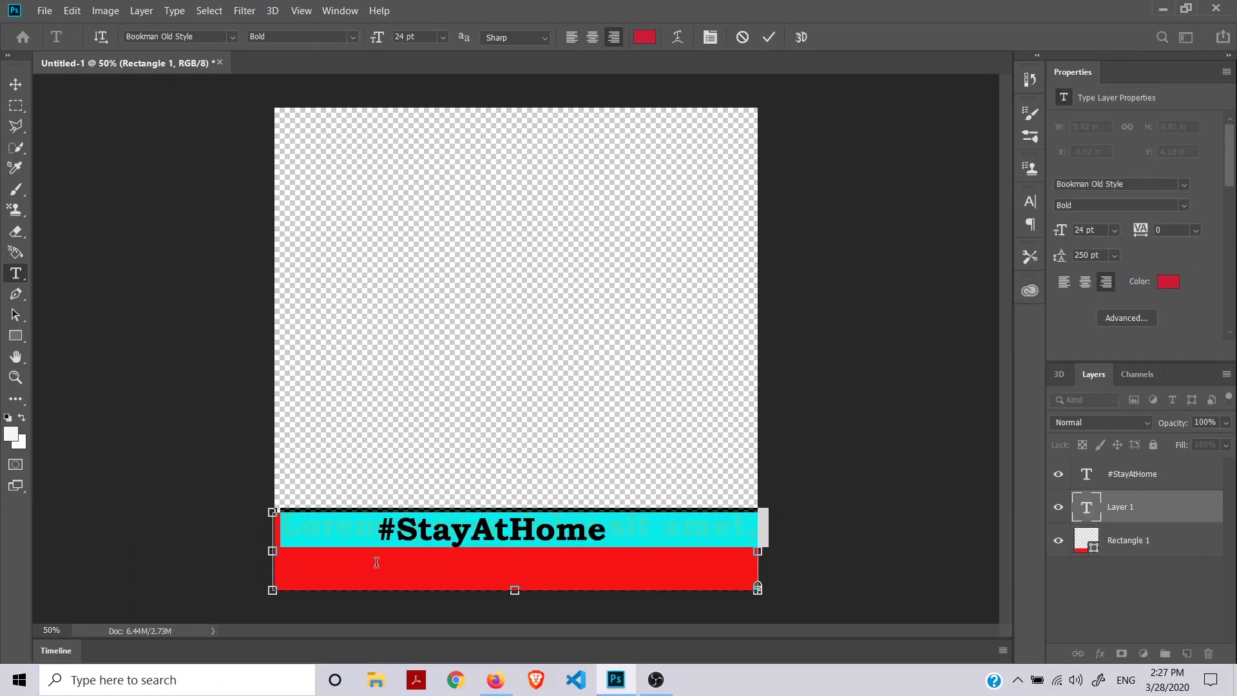
pyautogui.press('BackSpace')
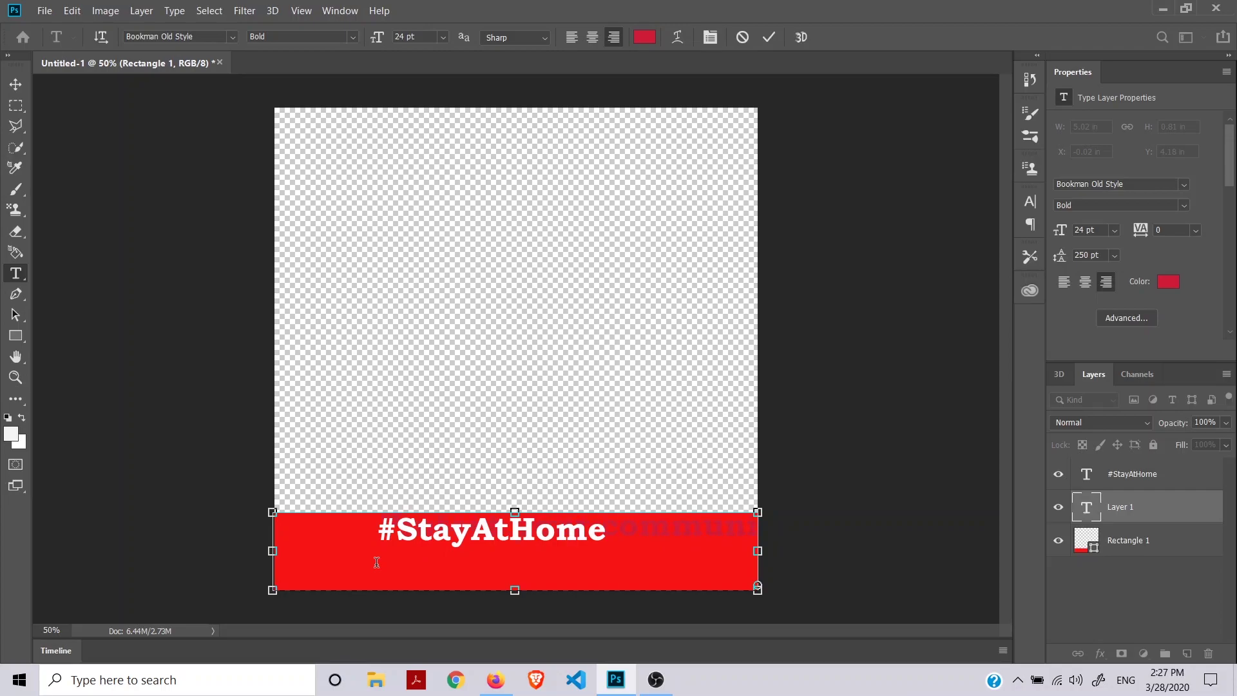
pyautogui.hotkey('ctrl', 'a')
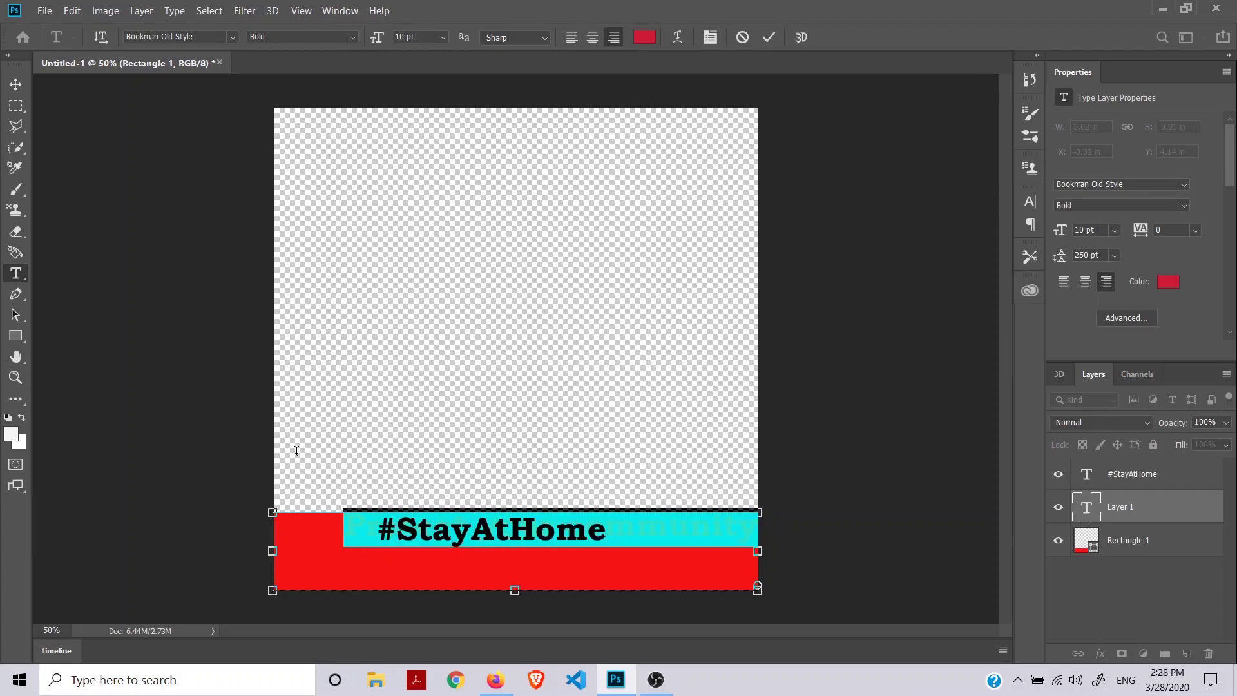
pyautogui.click(1116, 231)
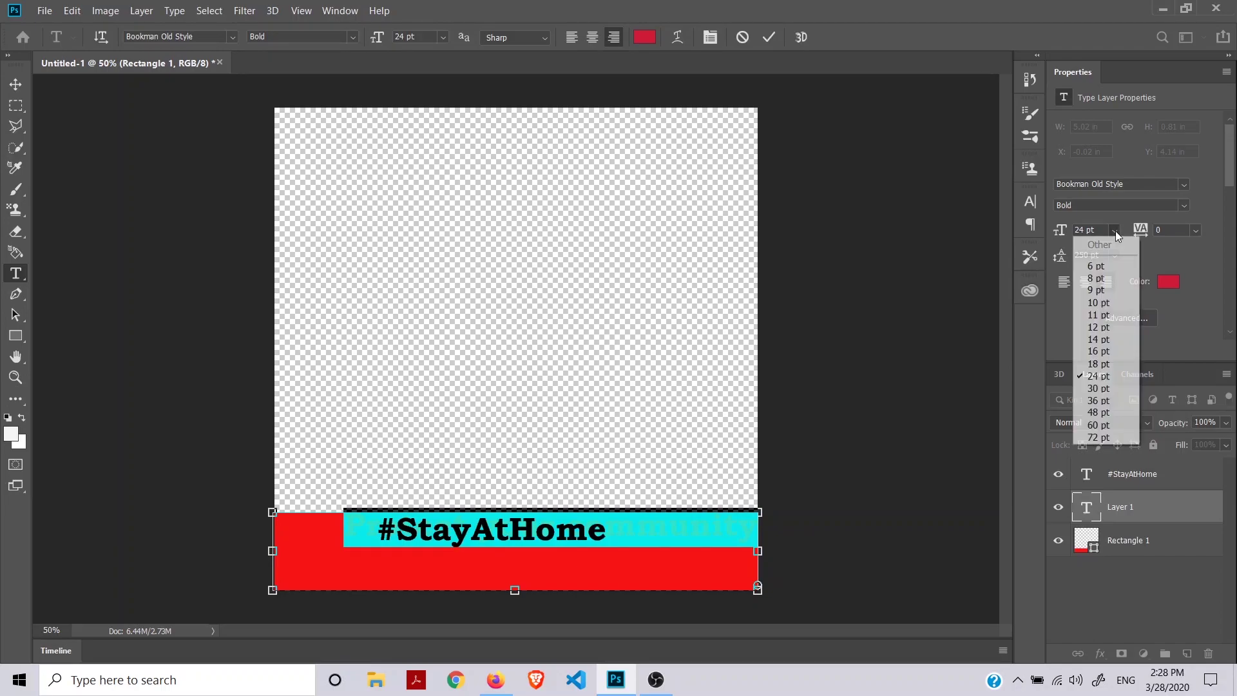
pyautogui.click(1099, 303)
pyautogui.click(1163, 284)
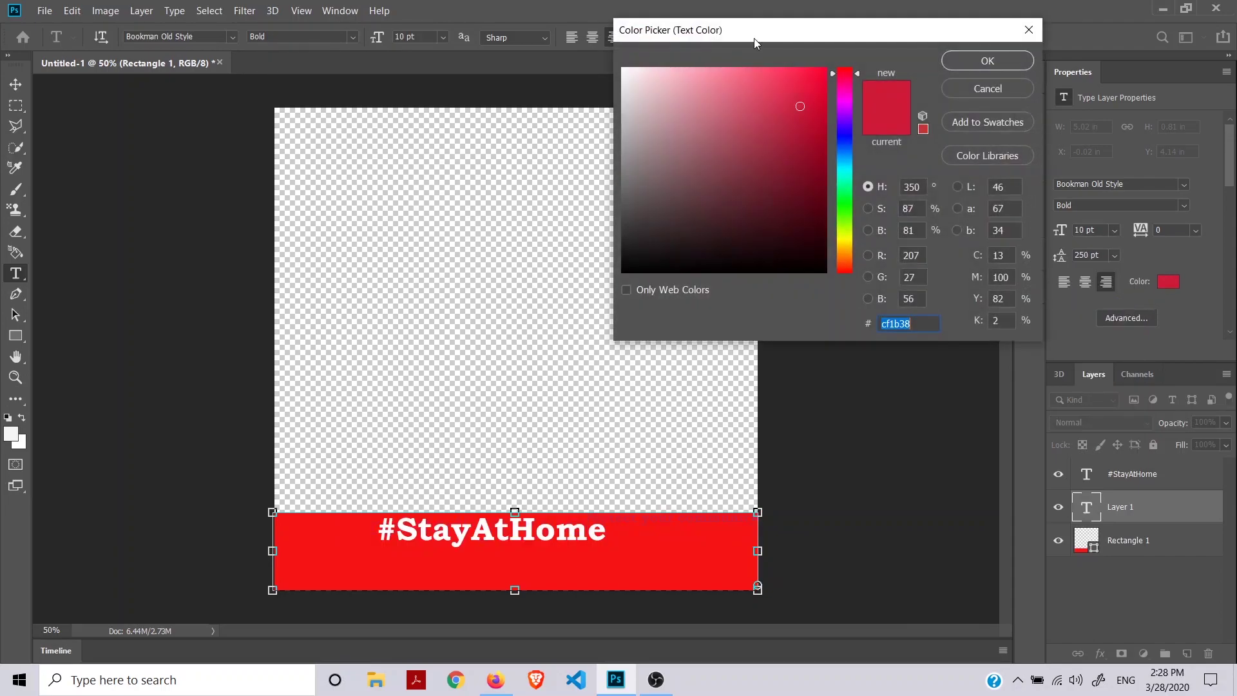
pyautogui.write('ffffff')
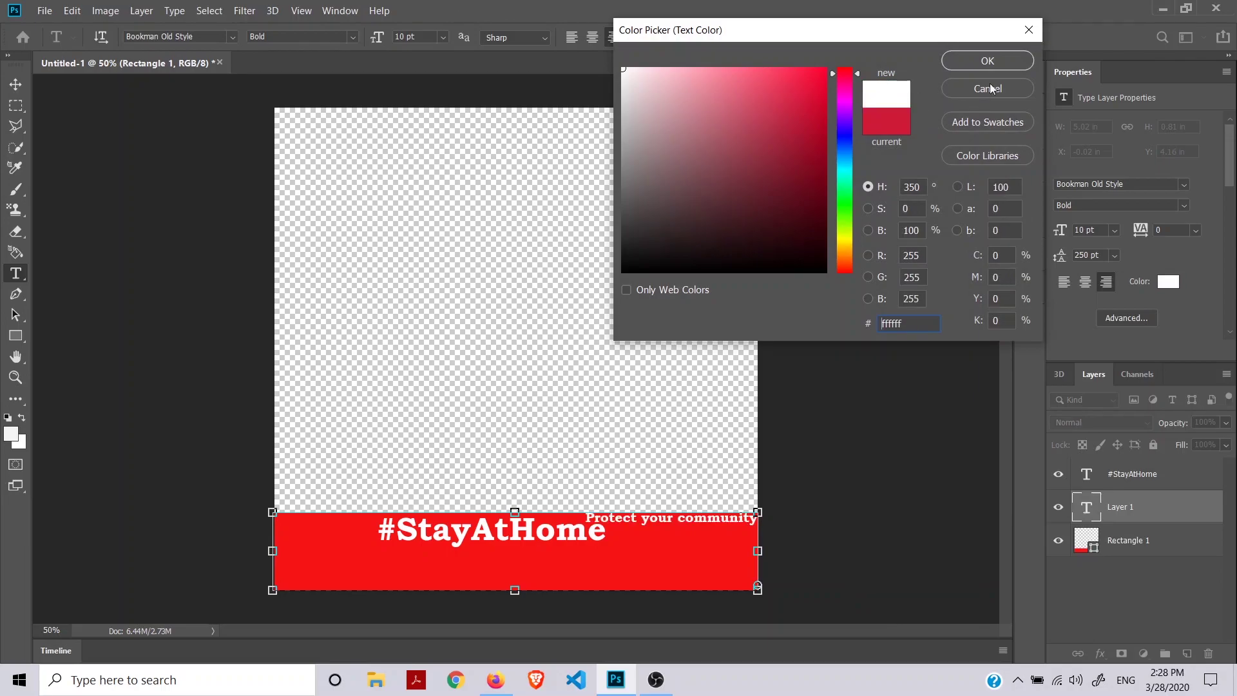
pyautogui.click(1006, 60)
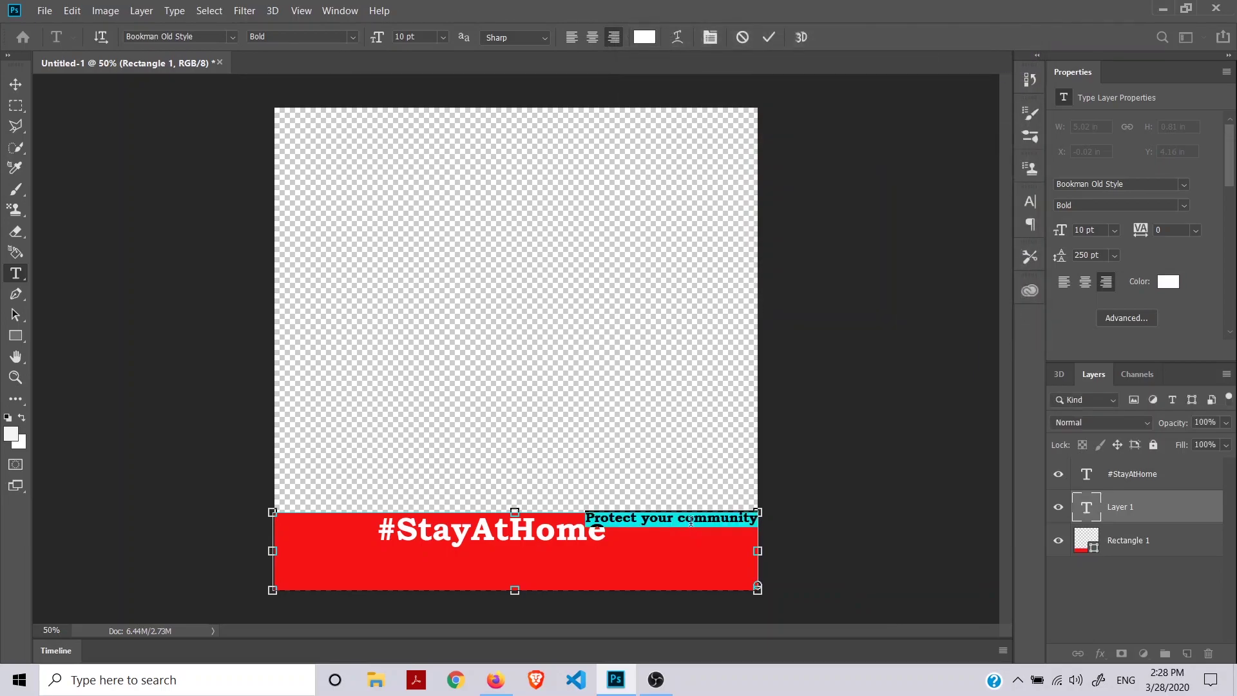
# Step: Position the tagline just beneath #StayAtHome and commit it
pyautogui.moveTo(691, 525); pyautogui.dragTo(509, 554)
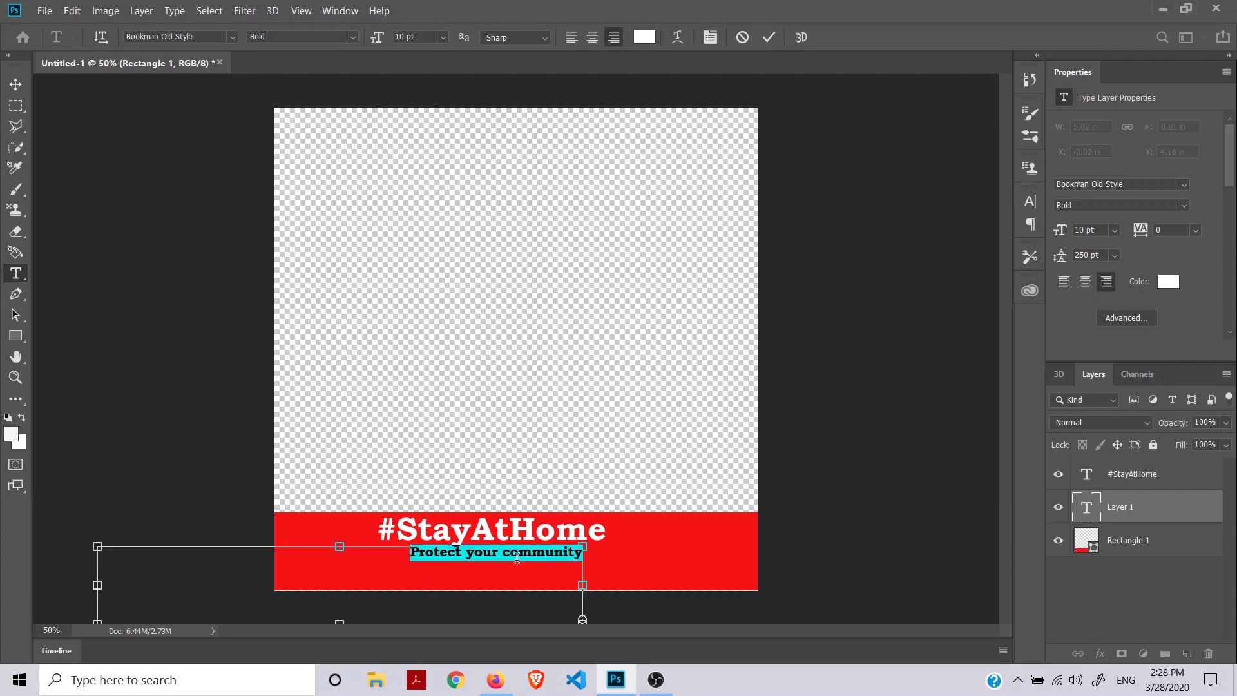
pyautogui.moveTo(509, 560); pyautogui.dragTo(508, 564)
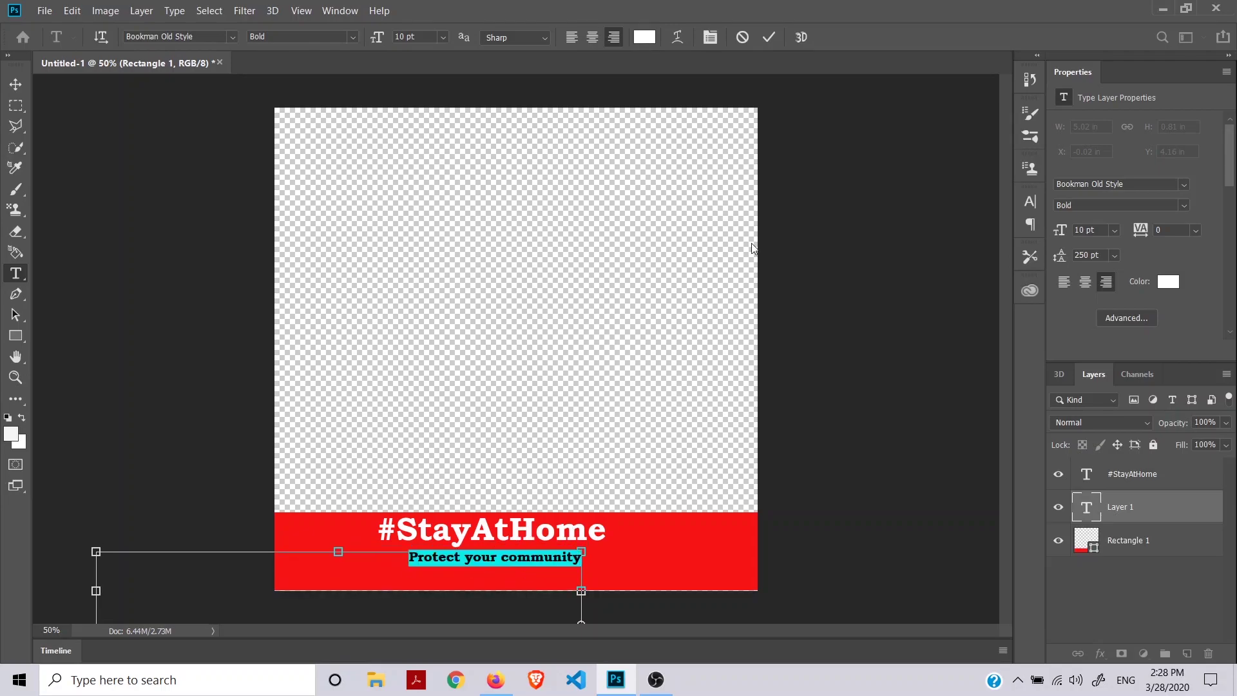
pyautogui.click(777, 38)
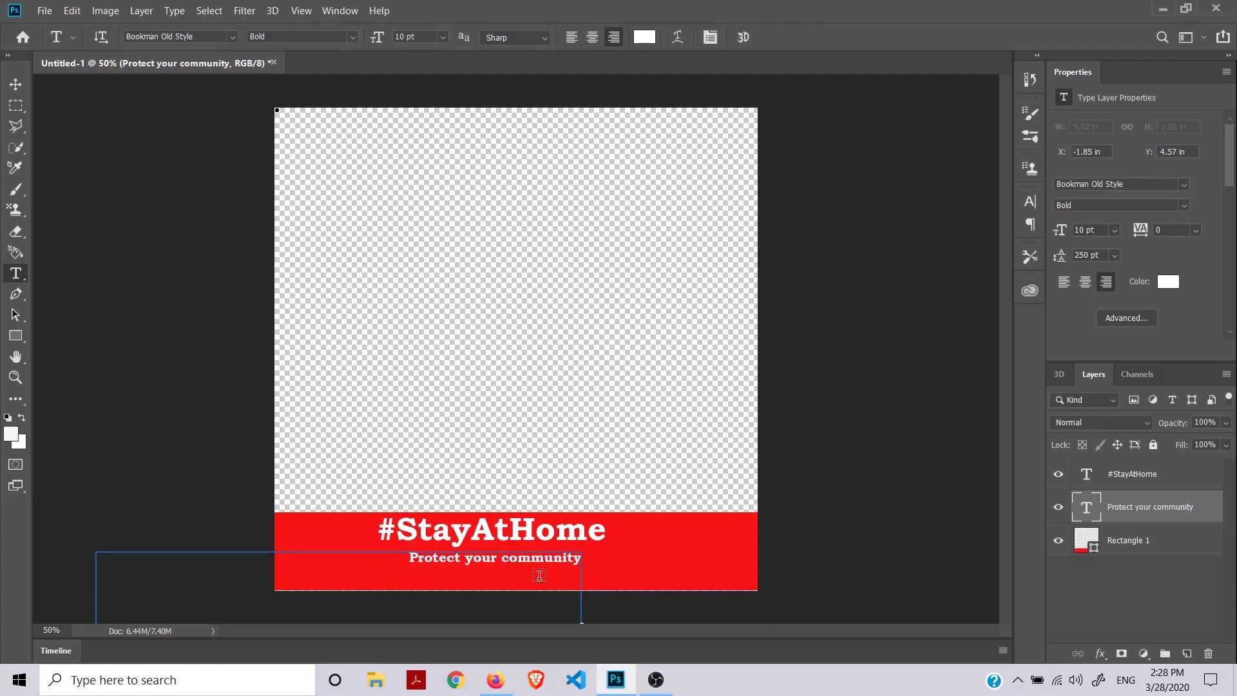
# Step: Add 'against COVID-19' centred under the tagline, then nudge #StayAtHome slightly right and down
pyautogui.click(434, 581)
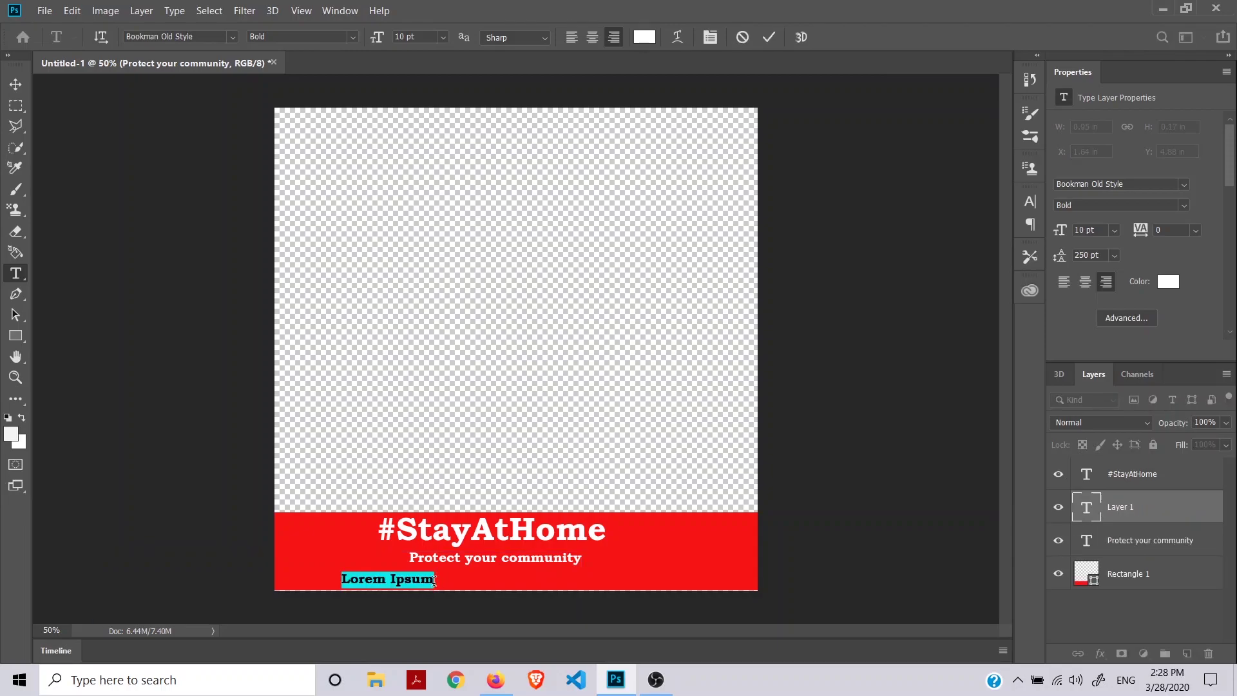
pyautogui.press('BackSpace')
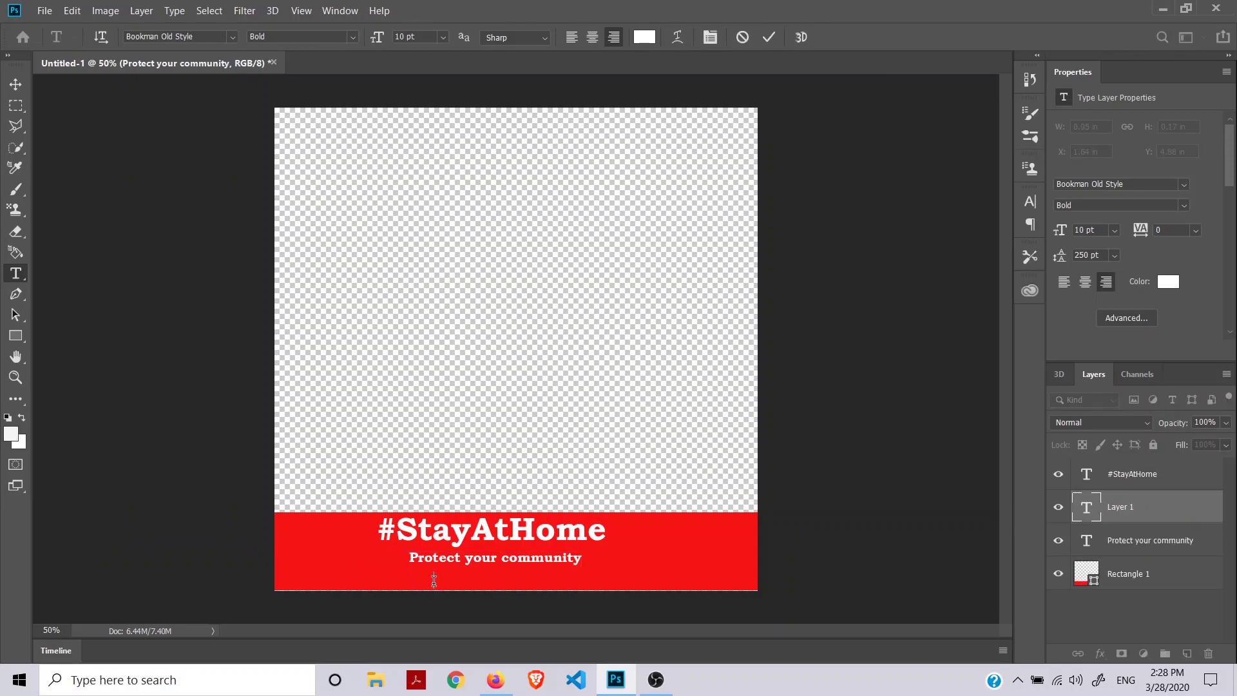
pyautogui.write('against COVID-19')
pyautogui.moveTo(391, 583); pyautogui.dragTo(509, 581)
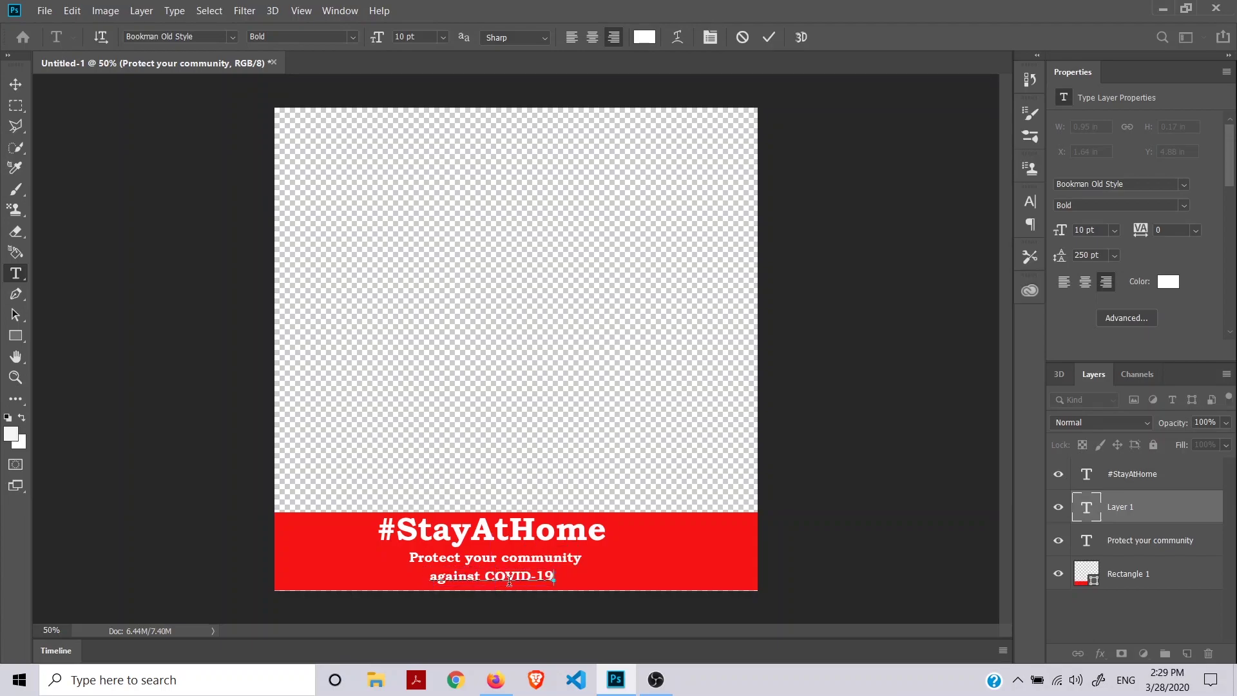
pyautogui.click(773, 36)
pyautogui.click(493, 538)
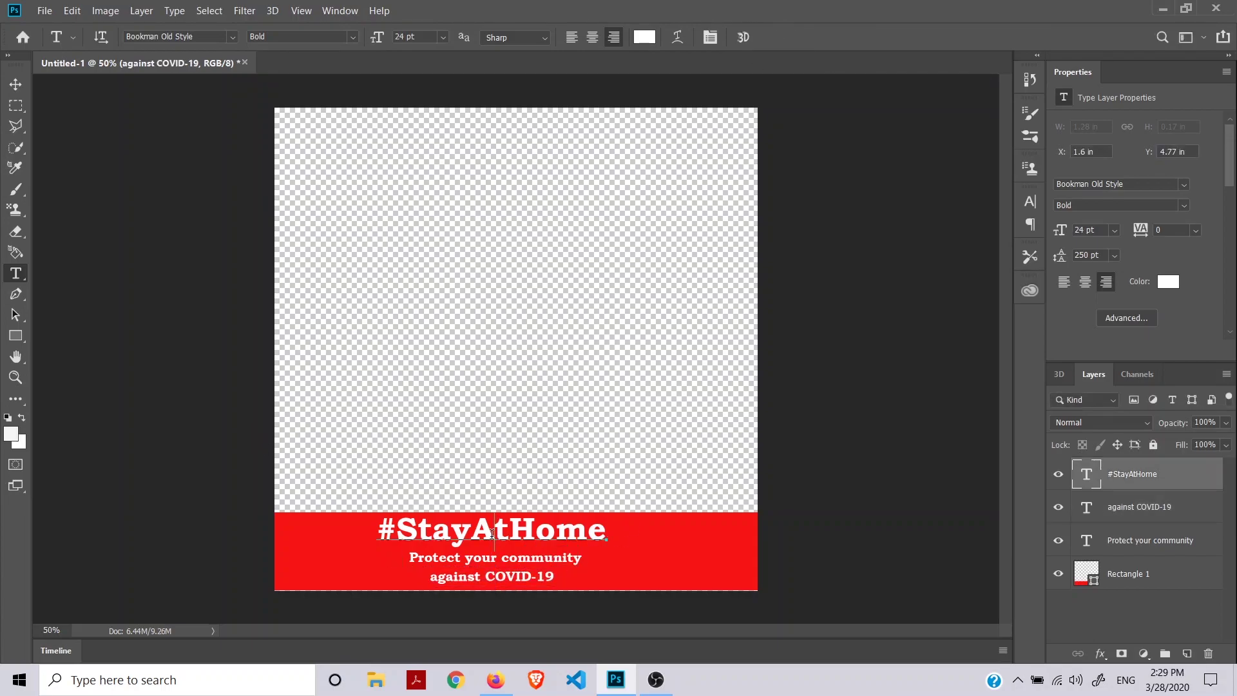
pyautogui.moveTo(494, 539); pyautogui.dragTo(517, 533)
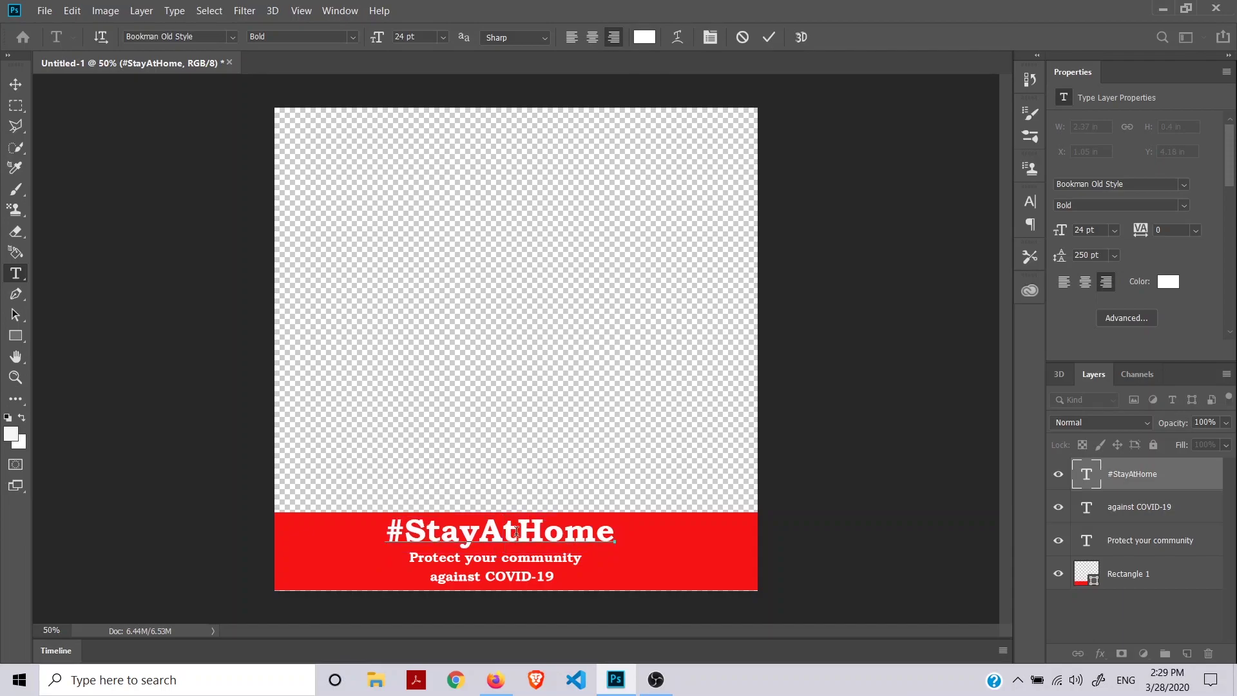
# Step: Save the banner as a PNG named stayathome, accepting the default PNG options
pyautogui.click(42, 11)
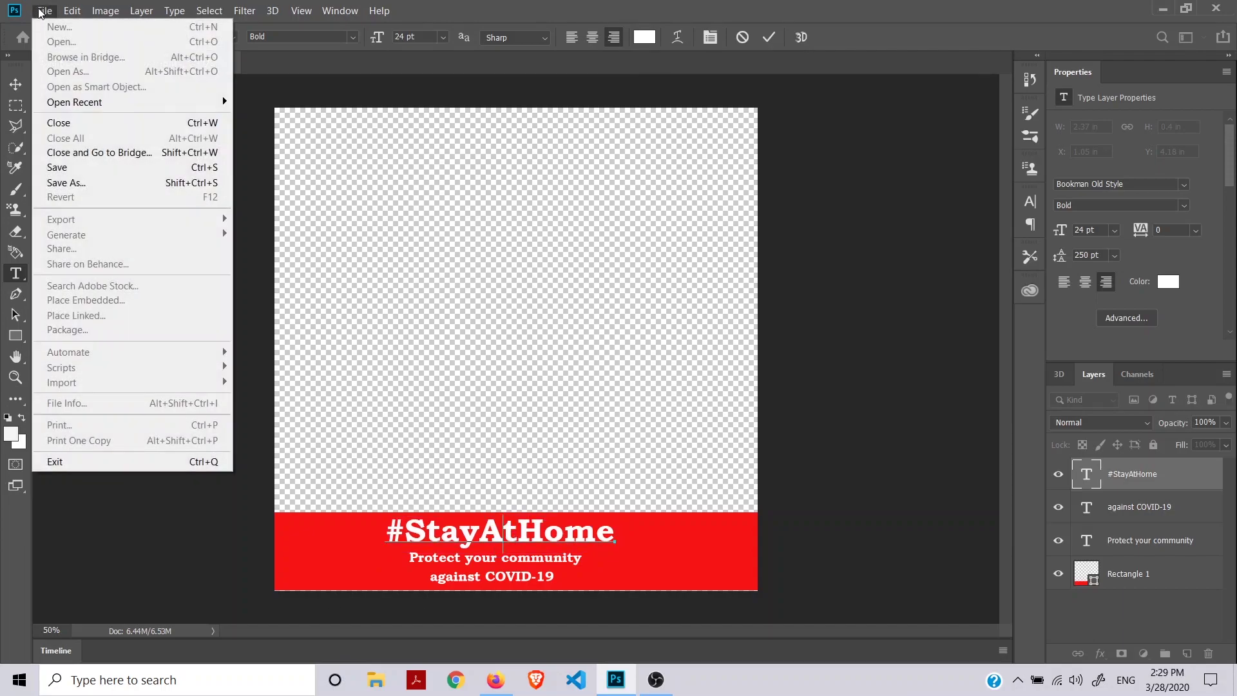
pyautogui.click(91, 183)
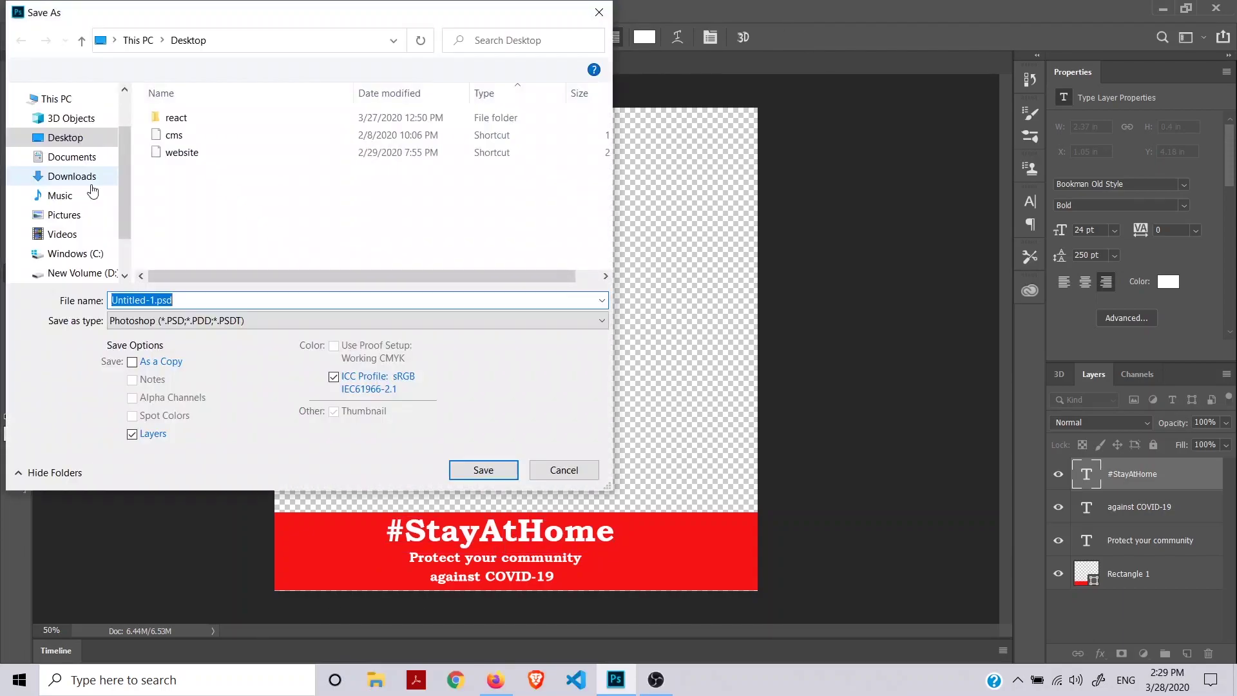
pyautogui.click(250, 320)
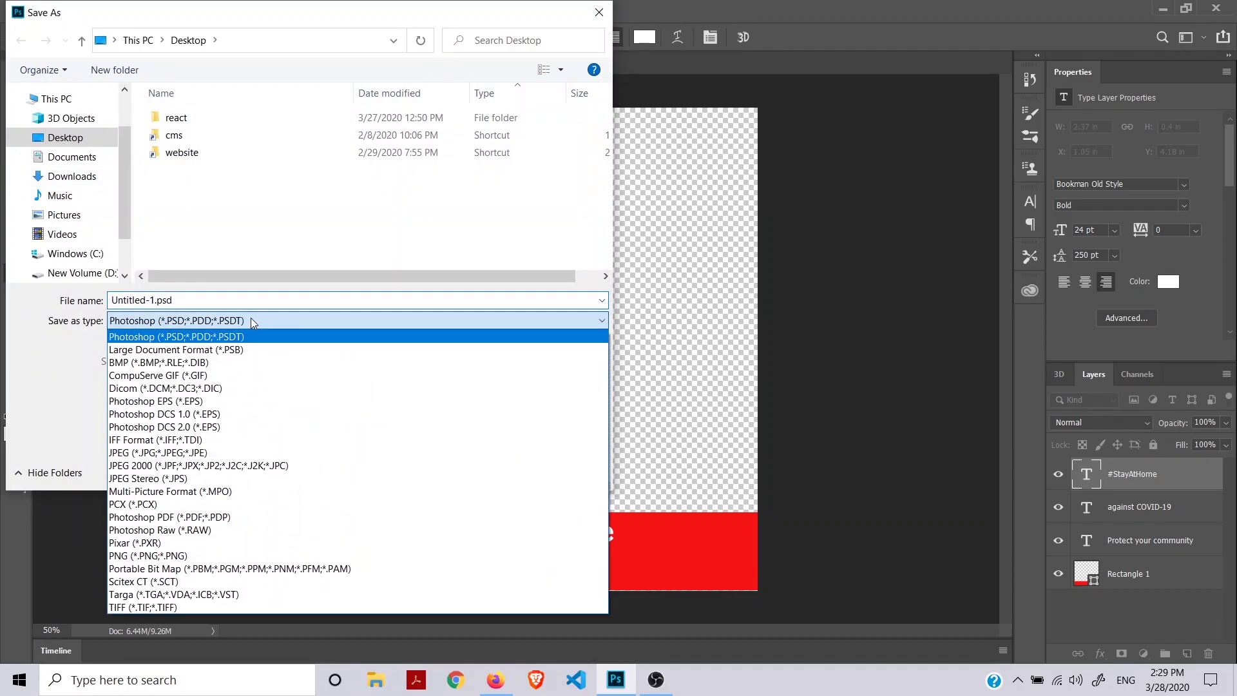
pyautogui.click(261, 558)
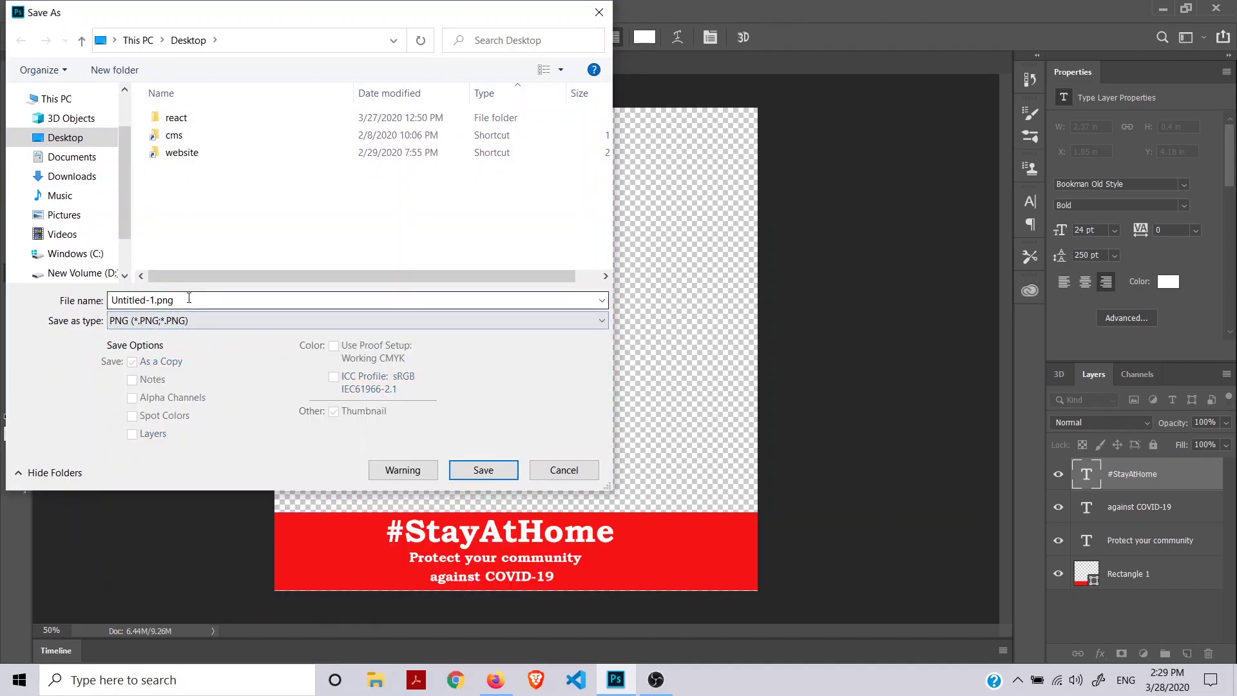
pyautogui.doubleClick(154, 301)
pyautogui.press('BackSpace')
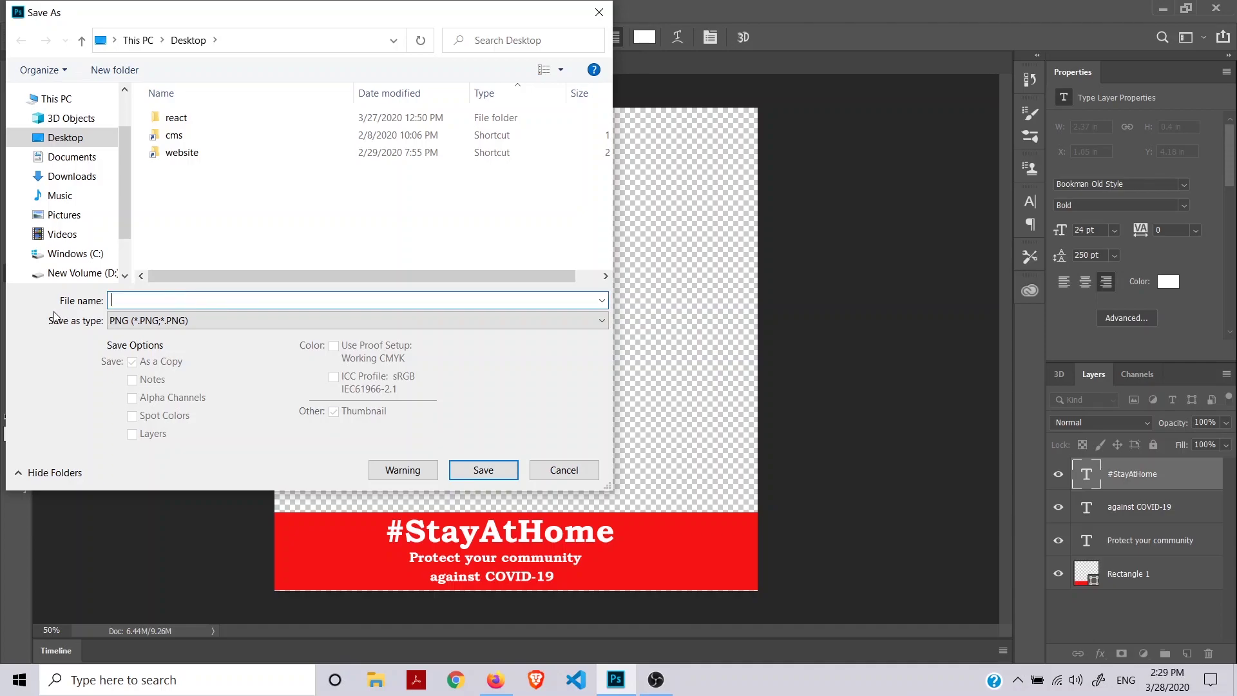
pyautogui.write('stayathome')
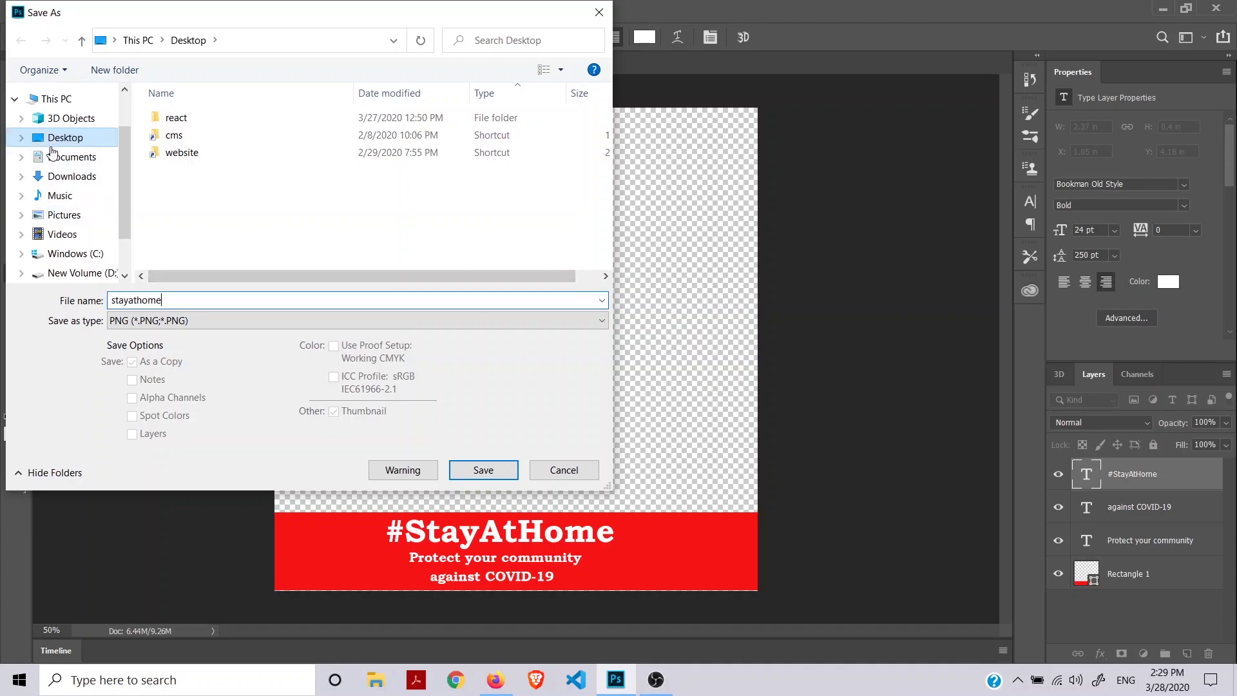
pyautogui.click(495, 472)
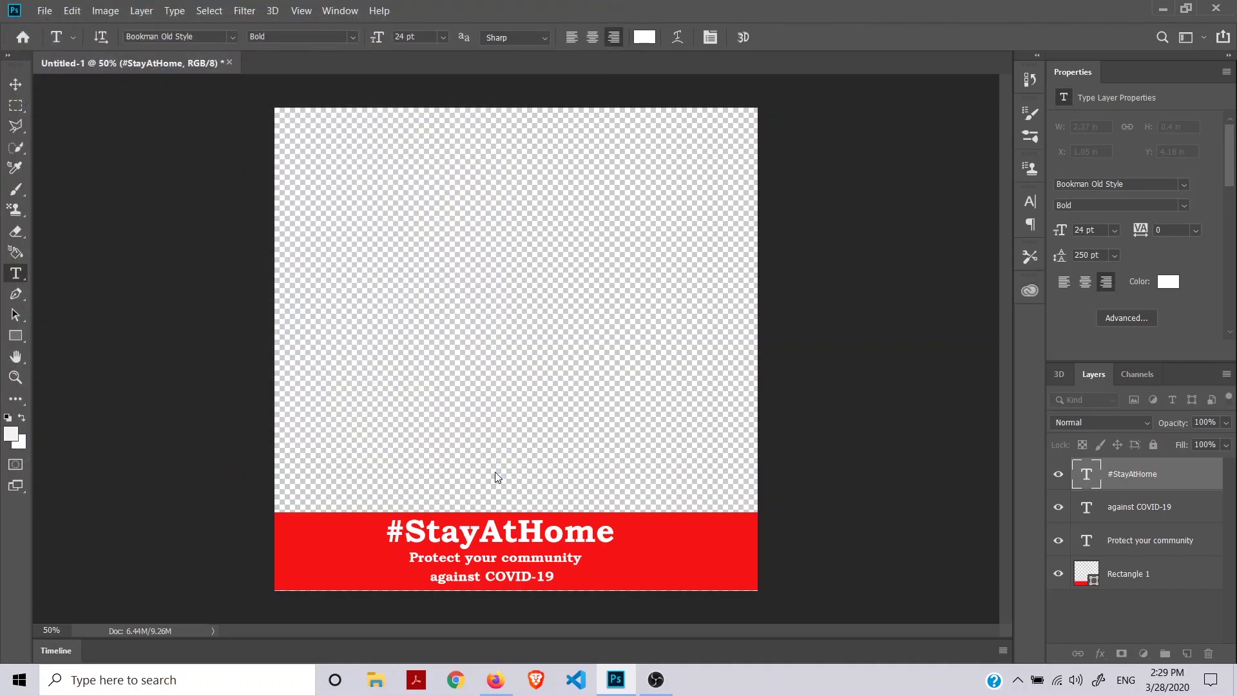
pyautogui.click(724, 188)
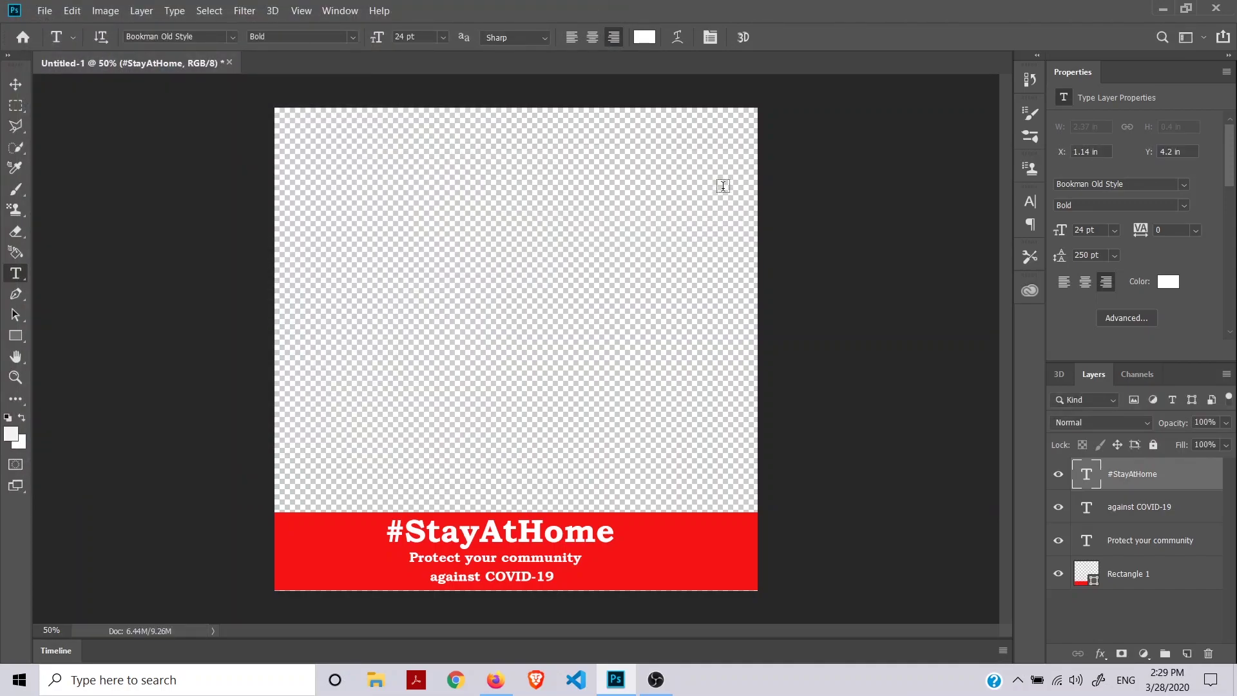
# Step: Preview stayathome.png from the desktop in Windows Photos, then close the viewer
pyautogui.click(1161, 8)
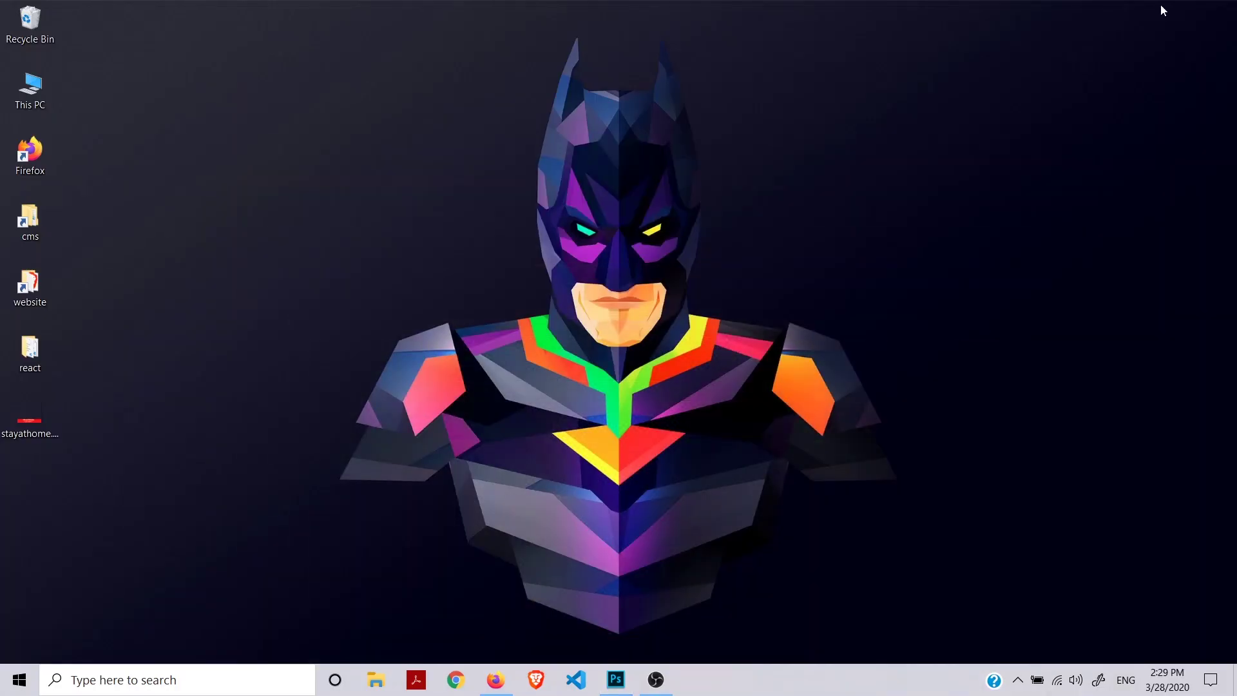
pyautogui.click(38, 430)
pyautogui.doubleClick(45, 420)
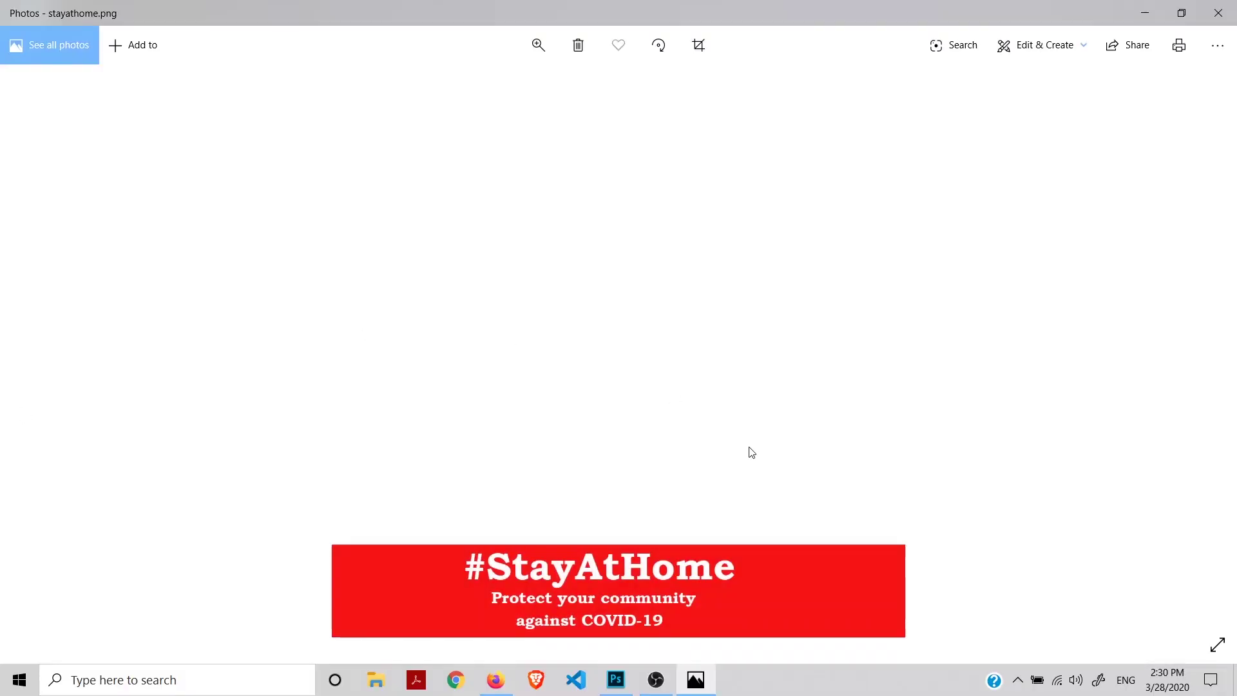
pyautogui.click(1218, 13)
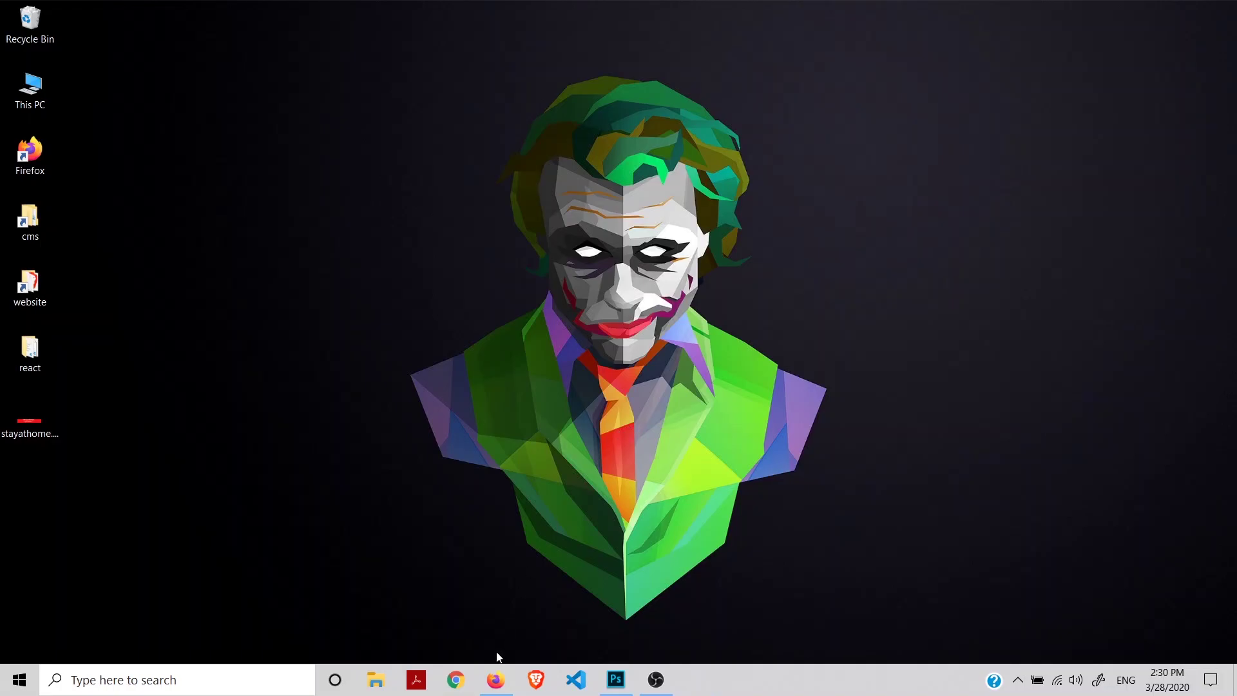
# Step: Go to facebook.com/frames in Firefox
pyautogui.click(496, 680)
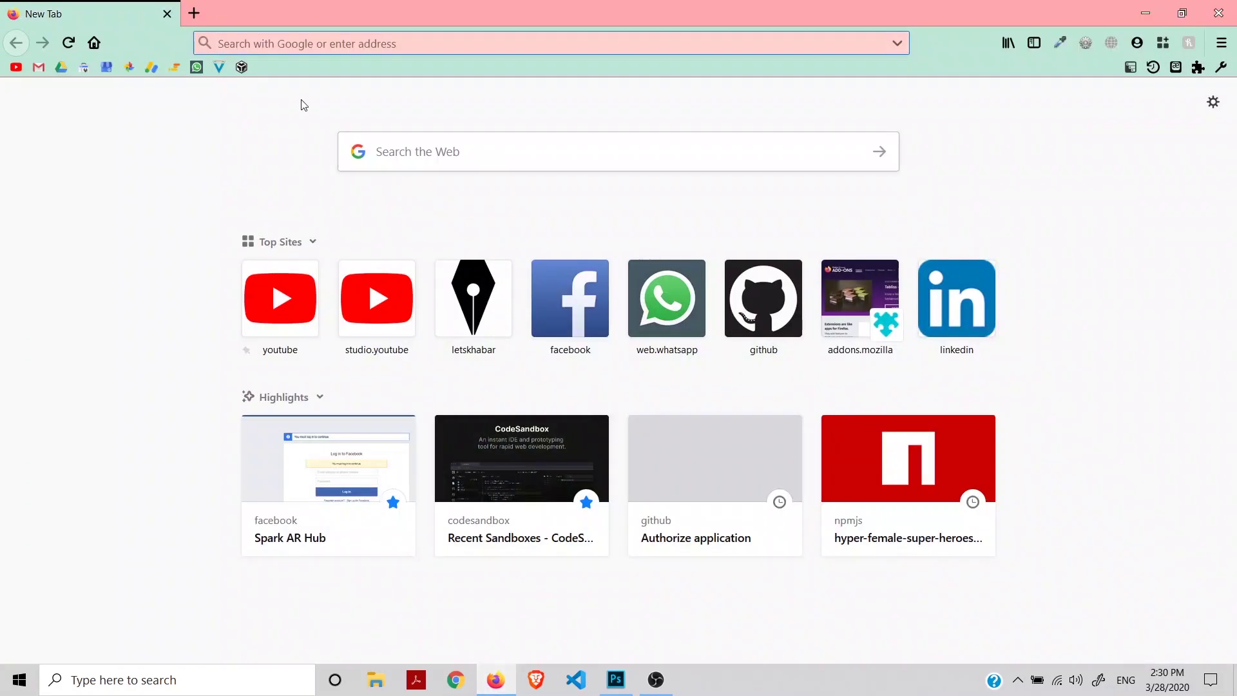
pyautogui.write('facebook.com/')
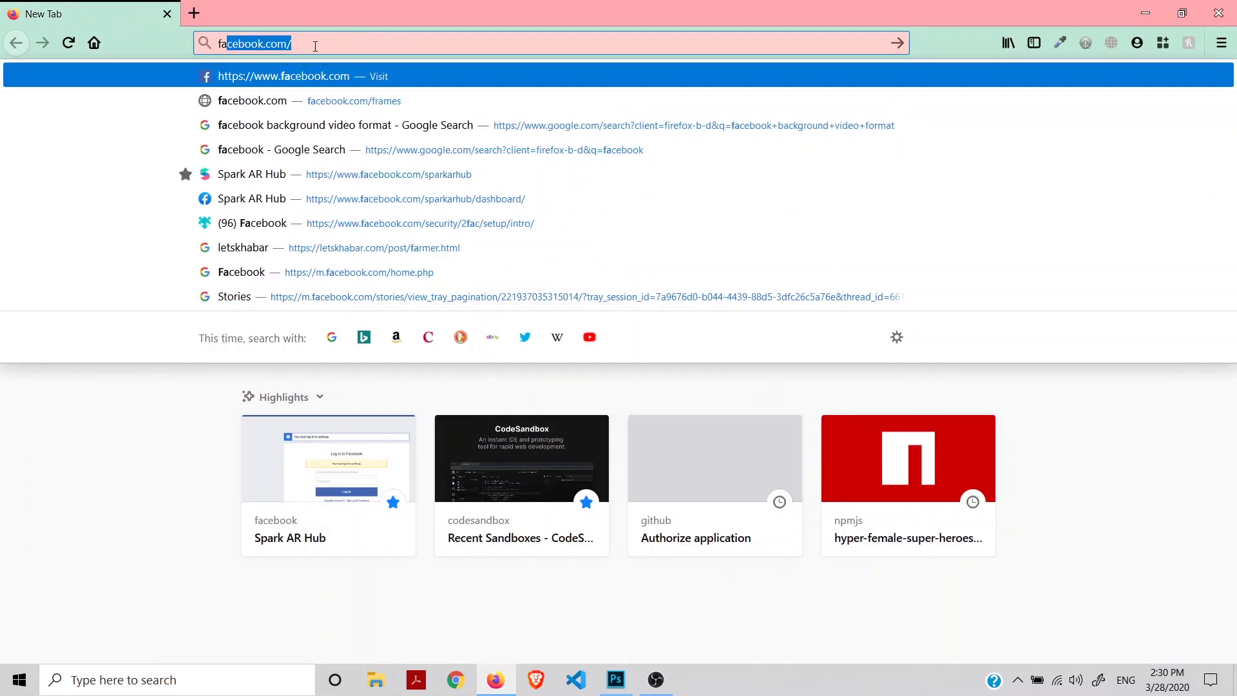
pyautogui.write('frames')
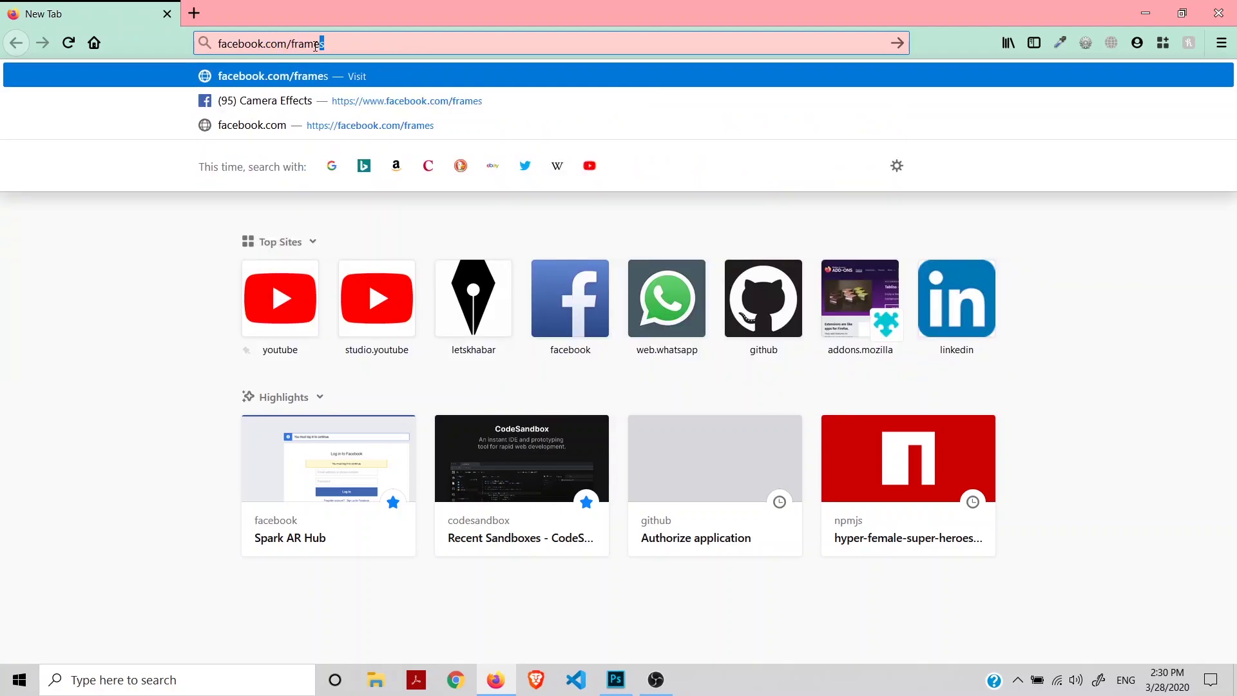
pyautogui.press('Return')
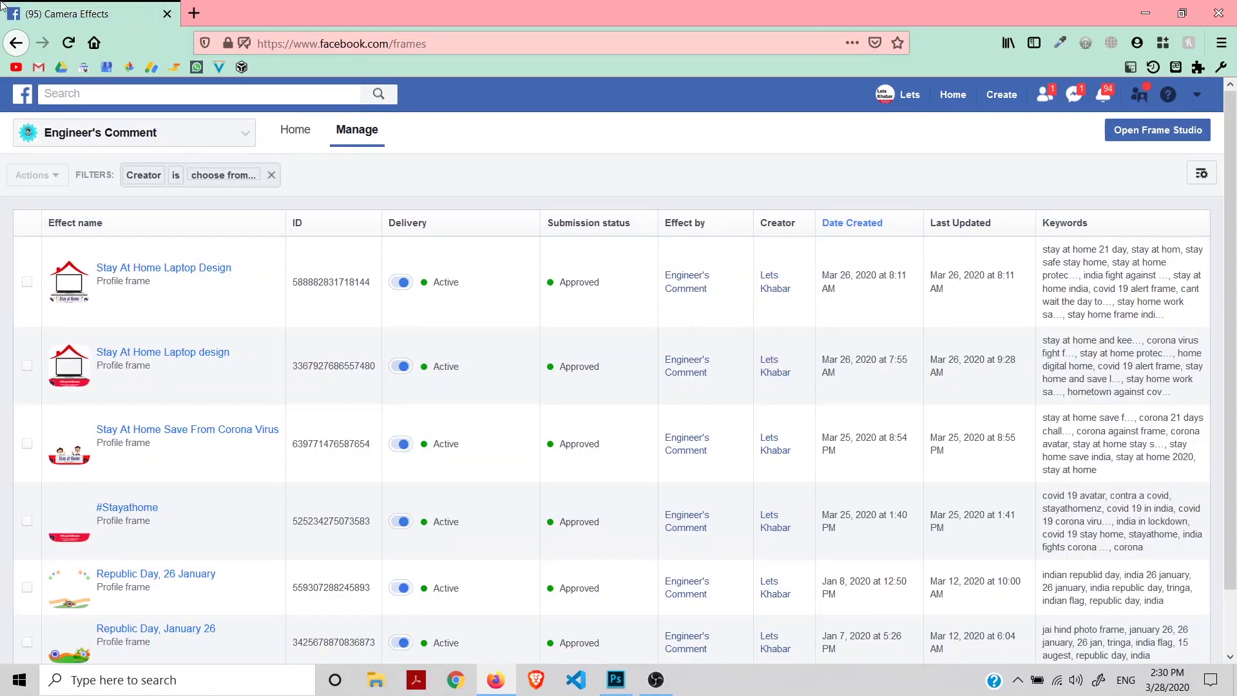
# Step: Create a new profile frame with stayathome.png as its art and check the previews
pyautogui.click(1149, 132)
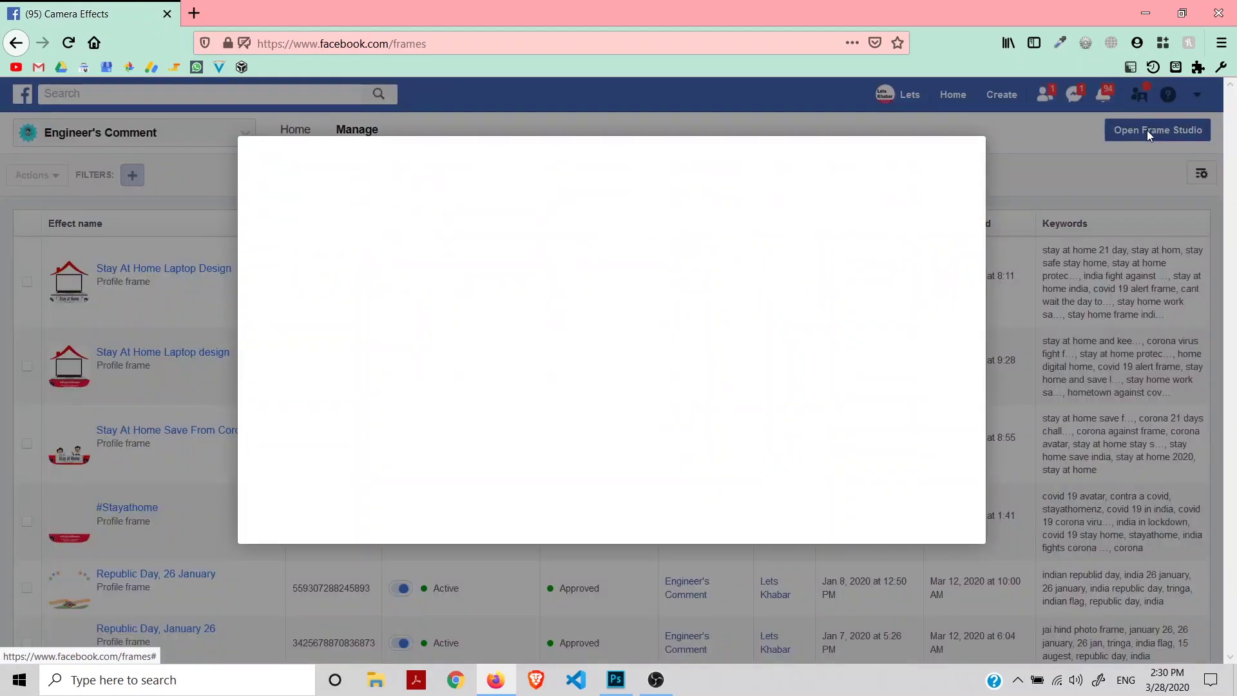
pyautogui.click(298, 339)
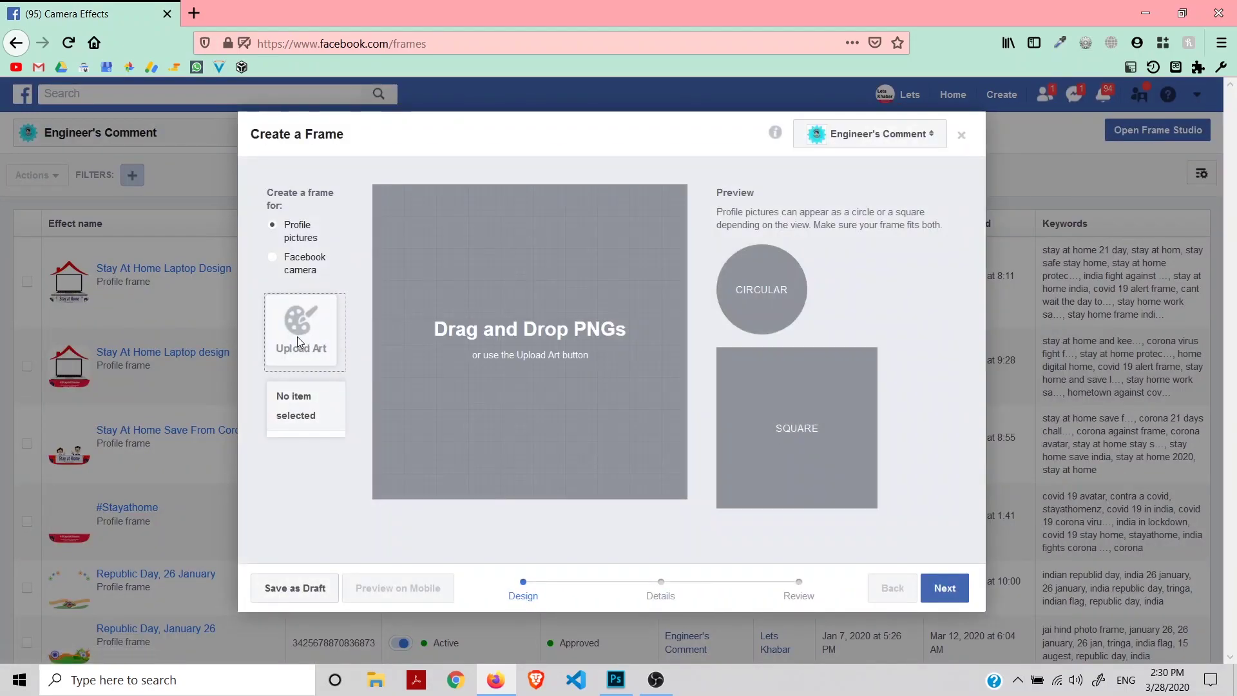
pyautogui.click(260, 135)
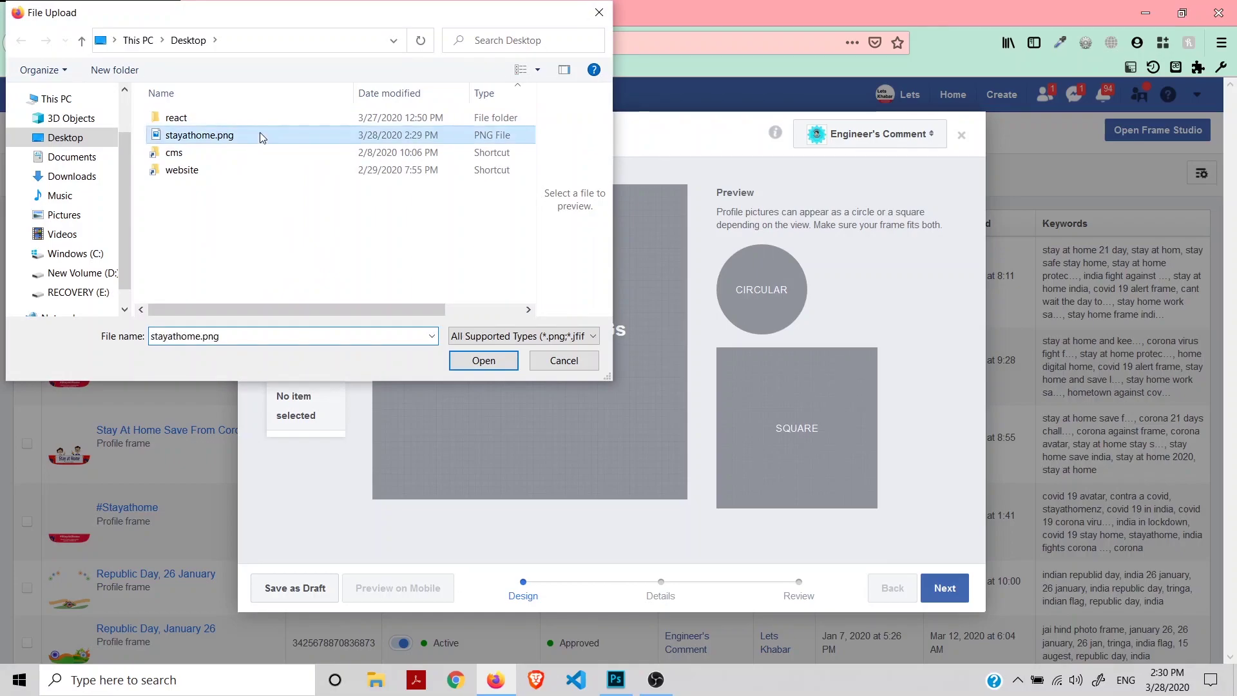
pyautogui.click(485, 359)
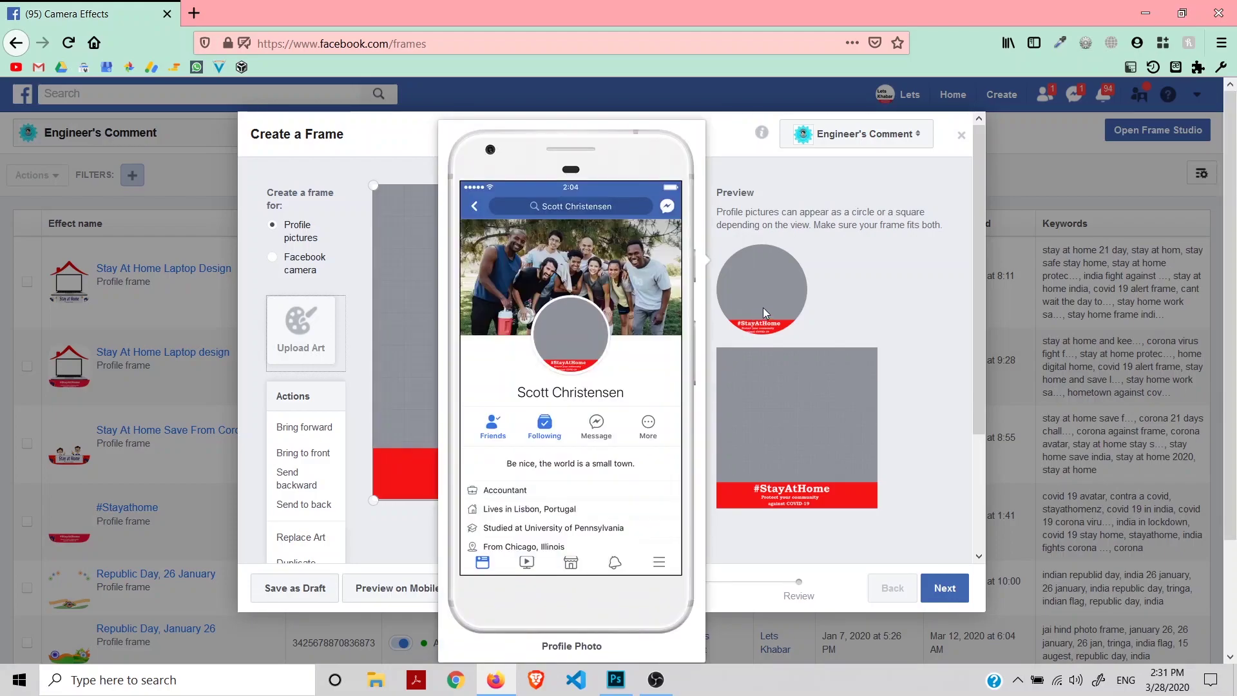
pyautogui.moveTo(798, 431)
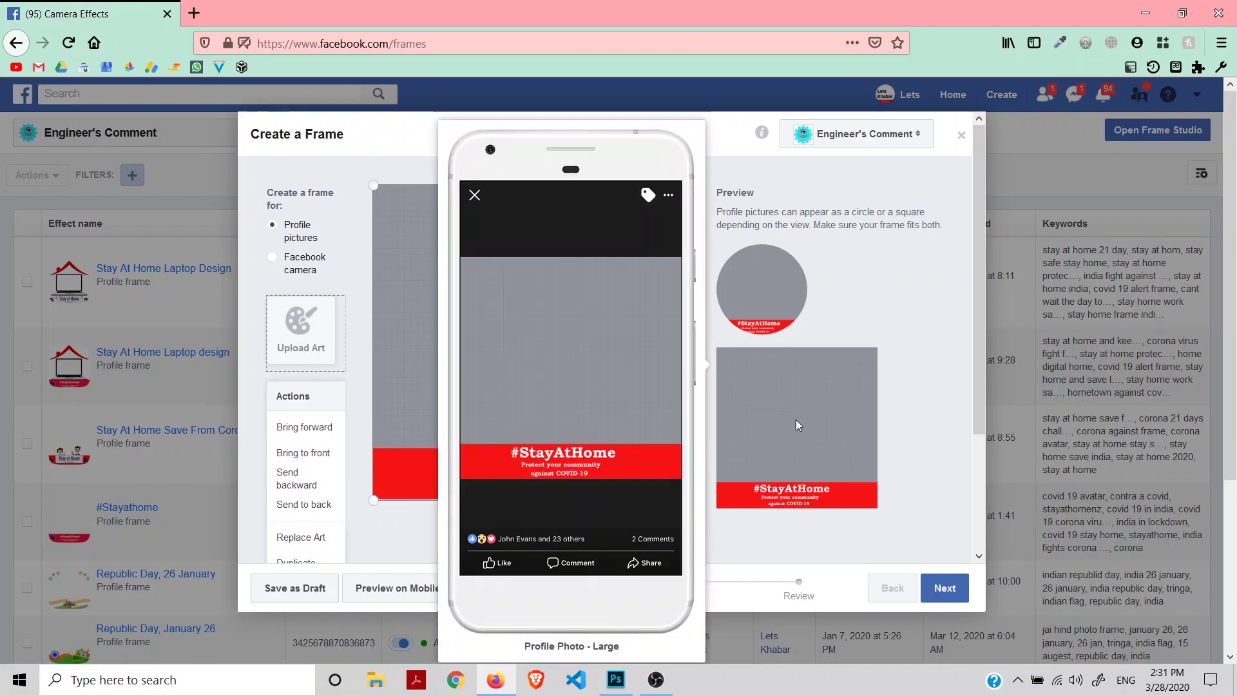
pyautogui.moveTo(756, 291)
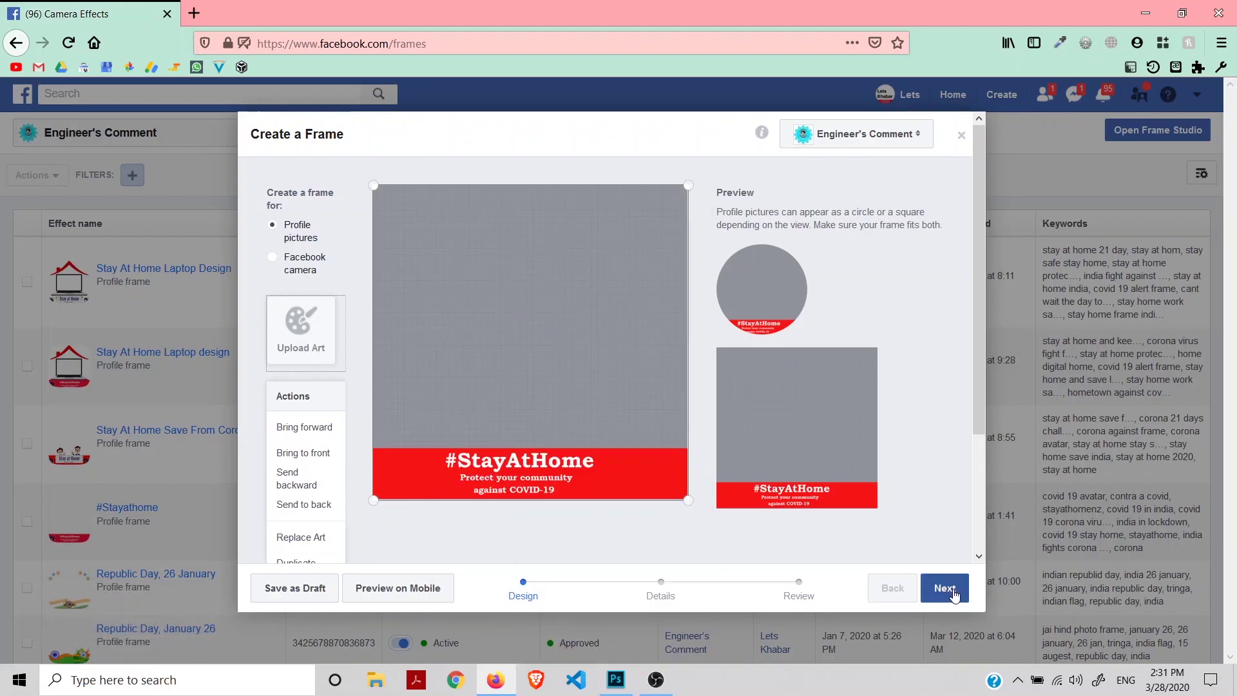
# Step: Name the new frame 'Stay at home'
pyautogui.click(953, 594)
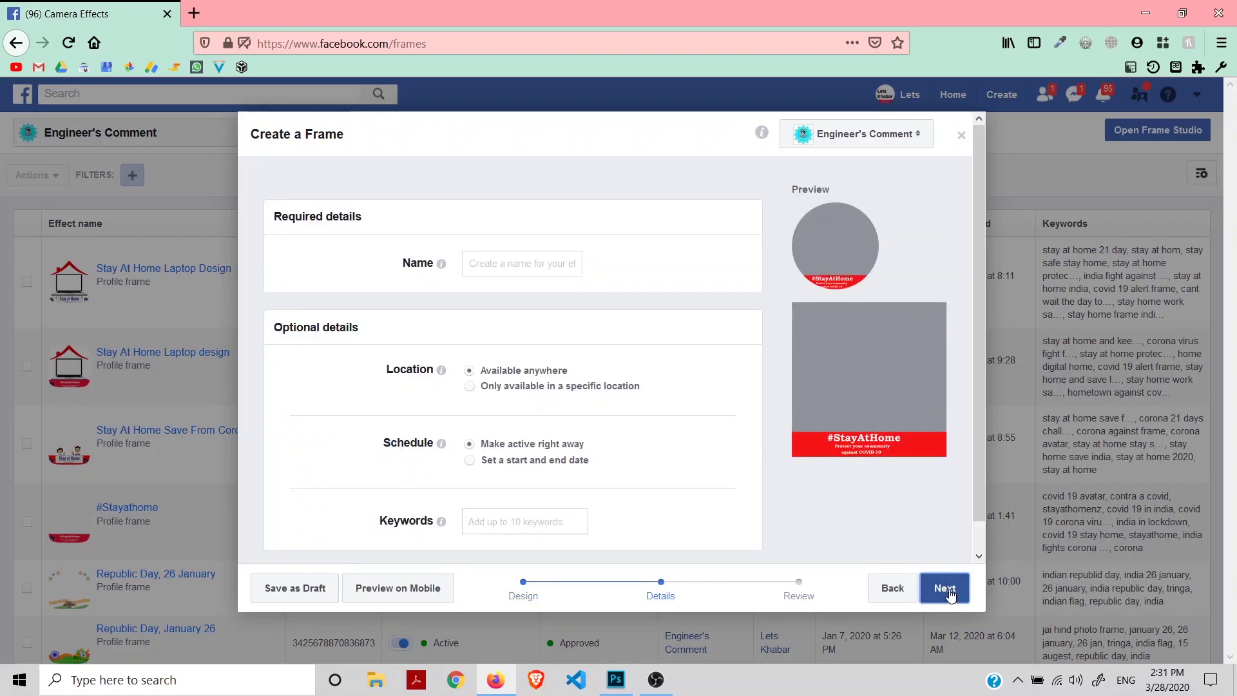
pyautogui.click(537, 264)
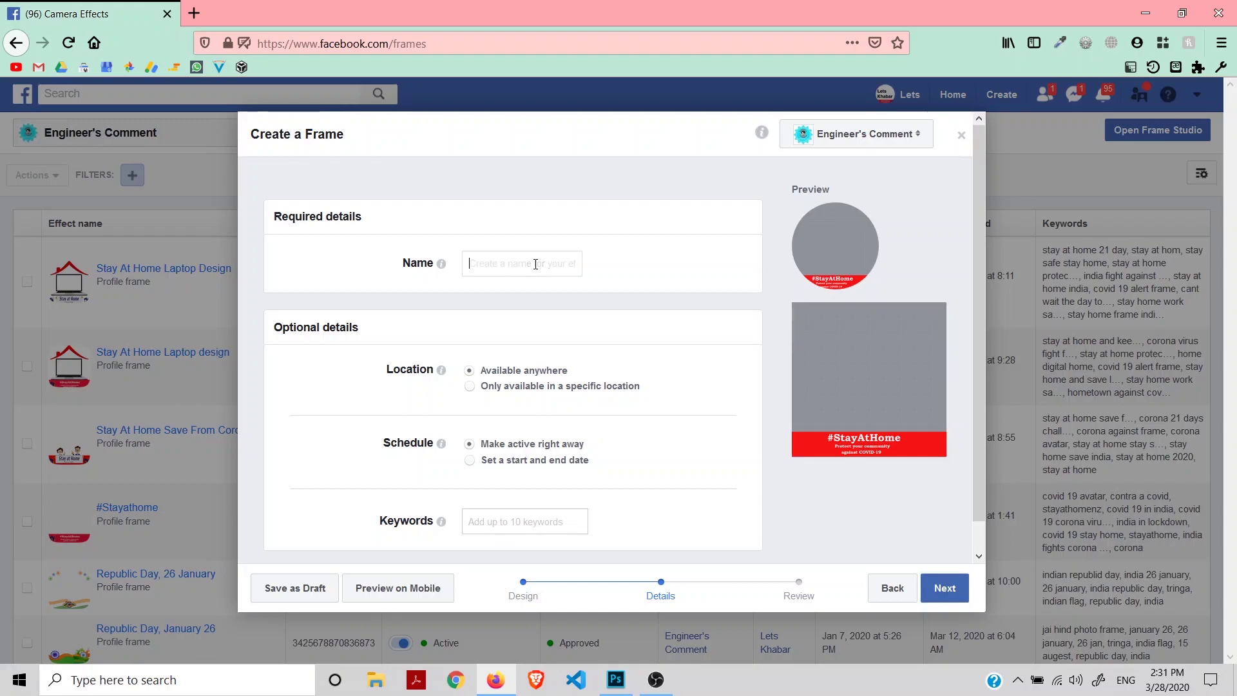
pyautogui.write('Sd')
pyautogui.press('BackSpace')
pyautogui.write('at home')
# Step: Add keywords Stay Home Stay Live and Stay At Home Hero Challenge, then continue to Review
pyautogui.scroll(-1, 569, 405)
pyautogui.click(531, 492)
pyautogui.write('stay')
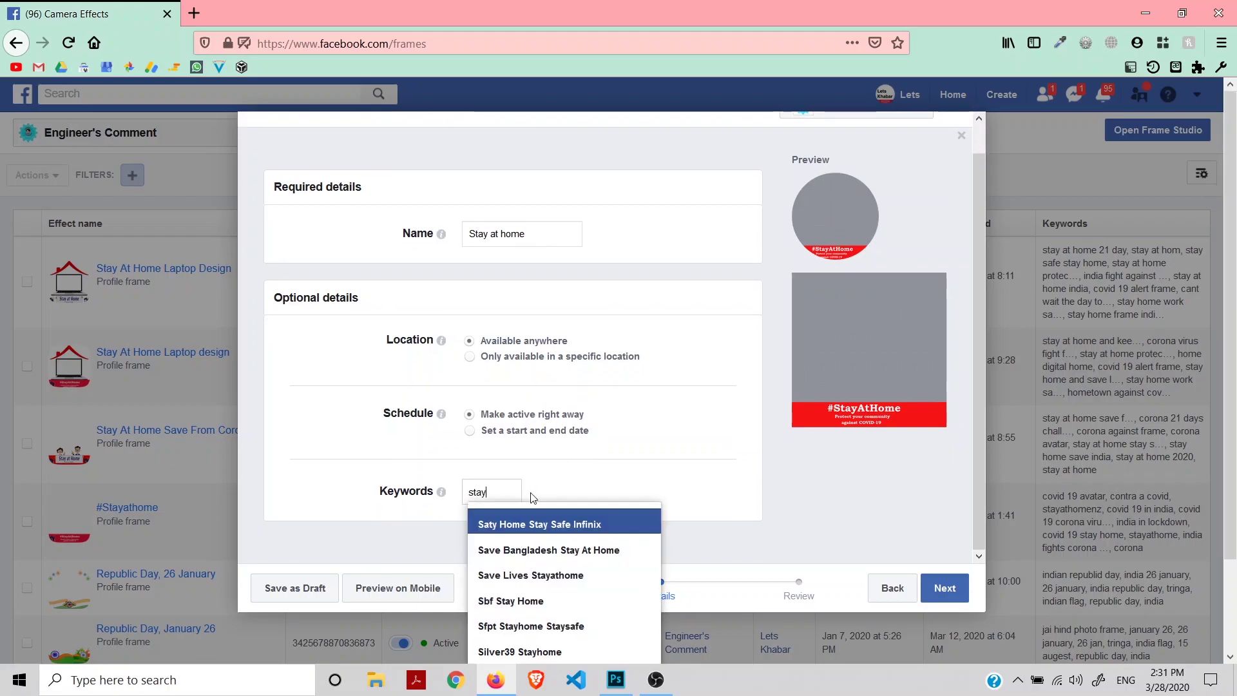
pyautogui.write(' hom')
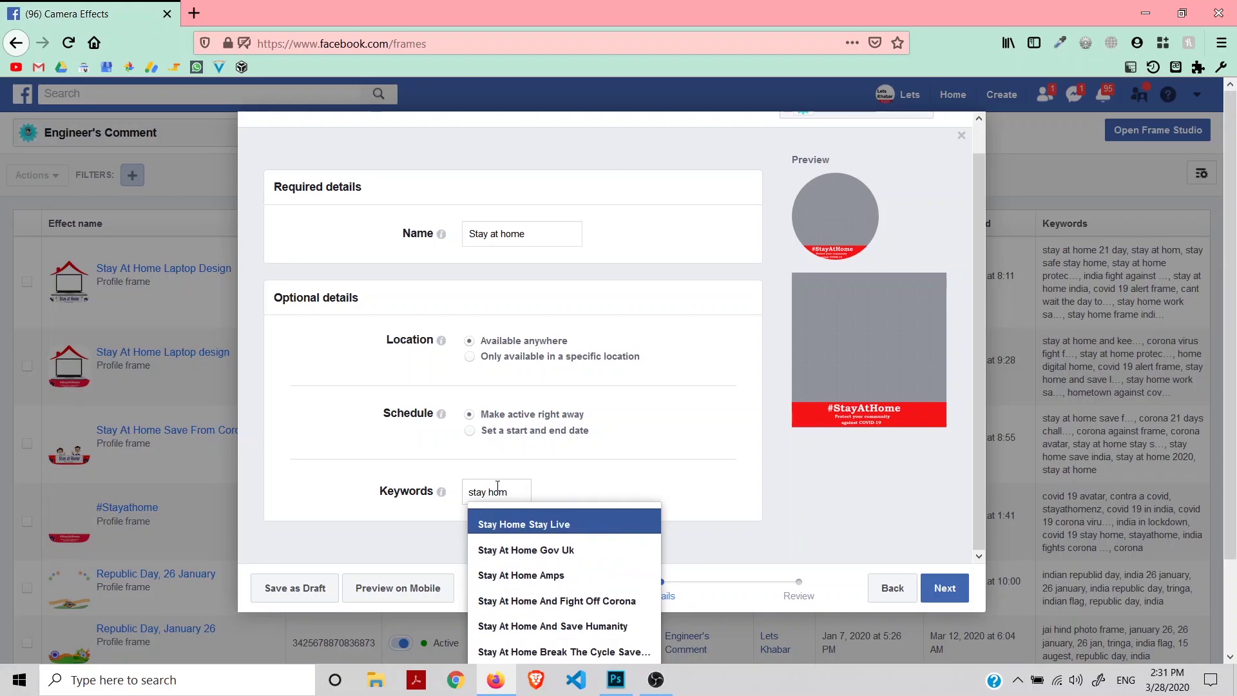
pyautogui.click(552, 526)
pyautogui.write('stay at home')
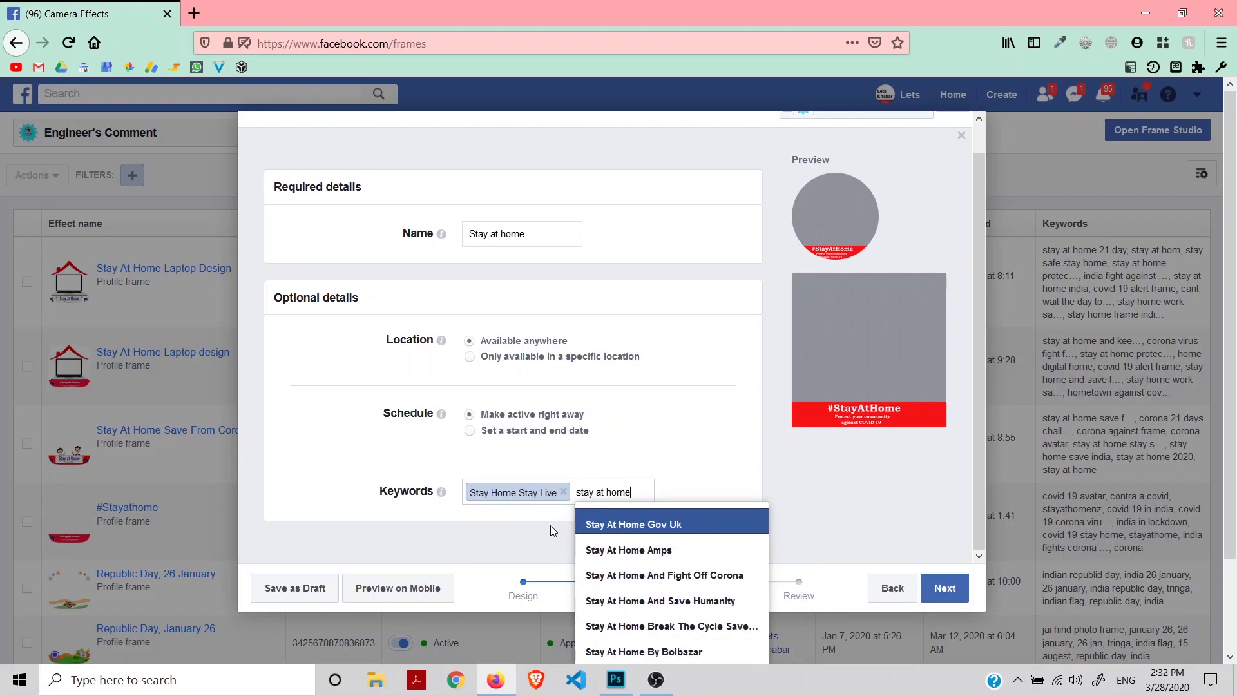
pyautogui.scroll(-2, 551, 525)
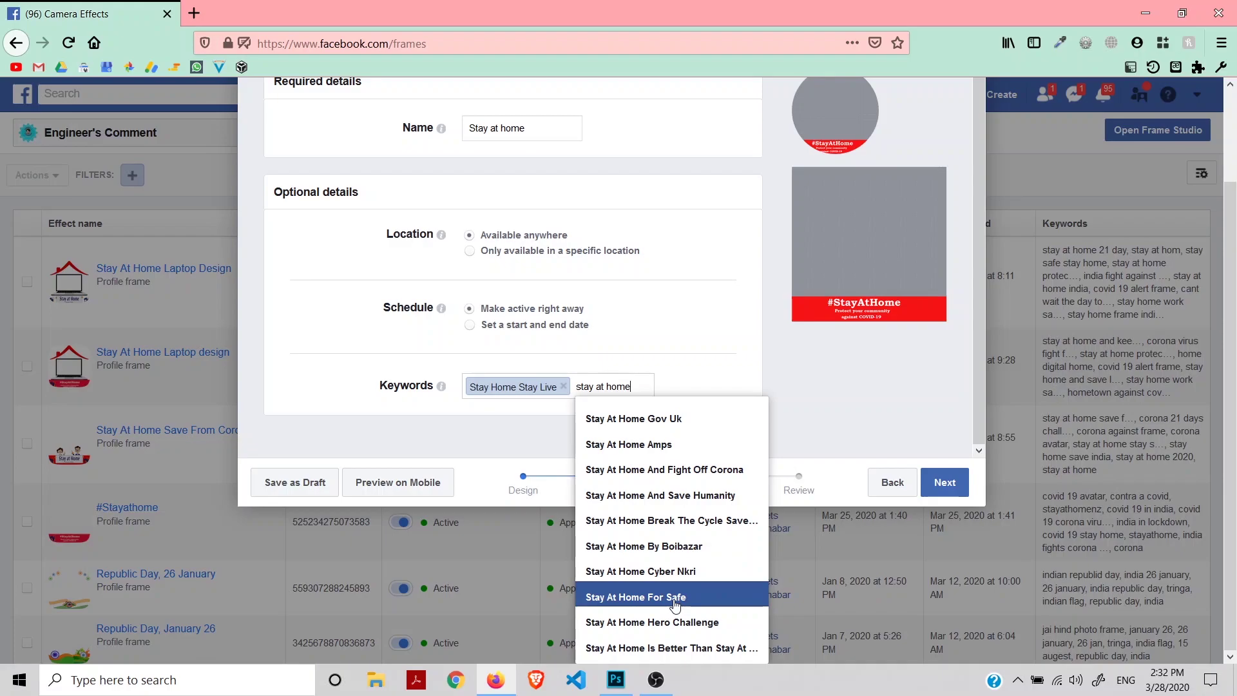
pyautogui.click(675, 621)
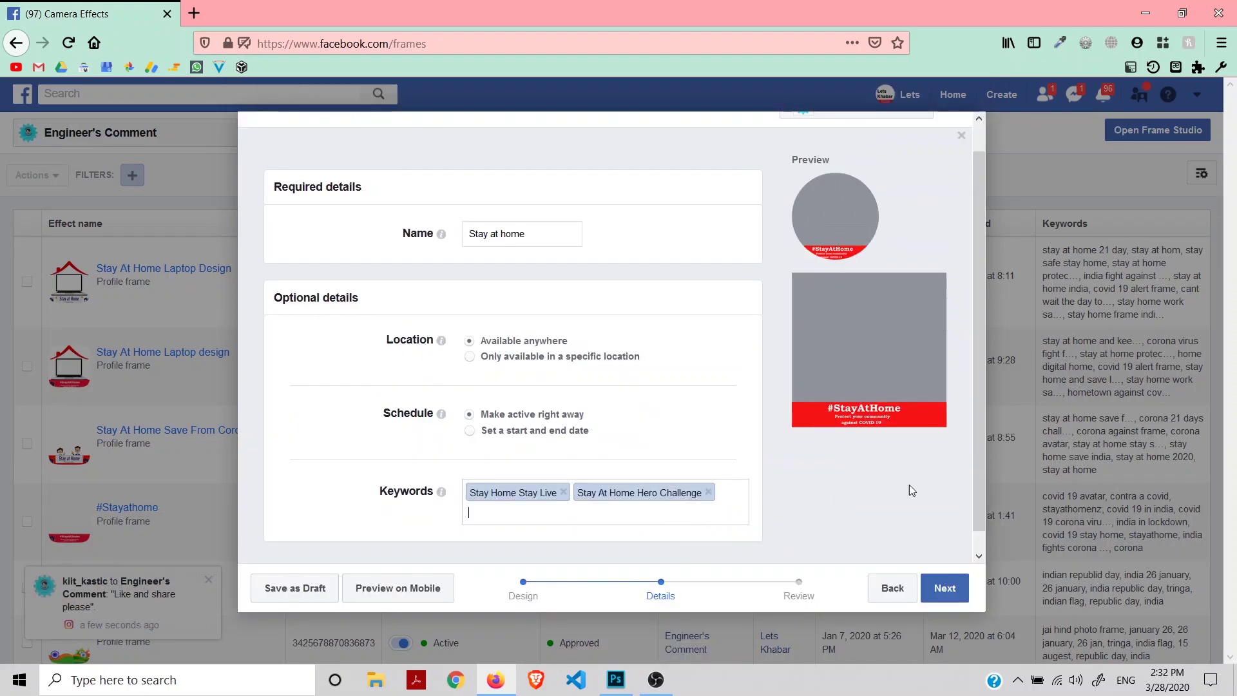
pyautogui.click(951, 590)
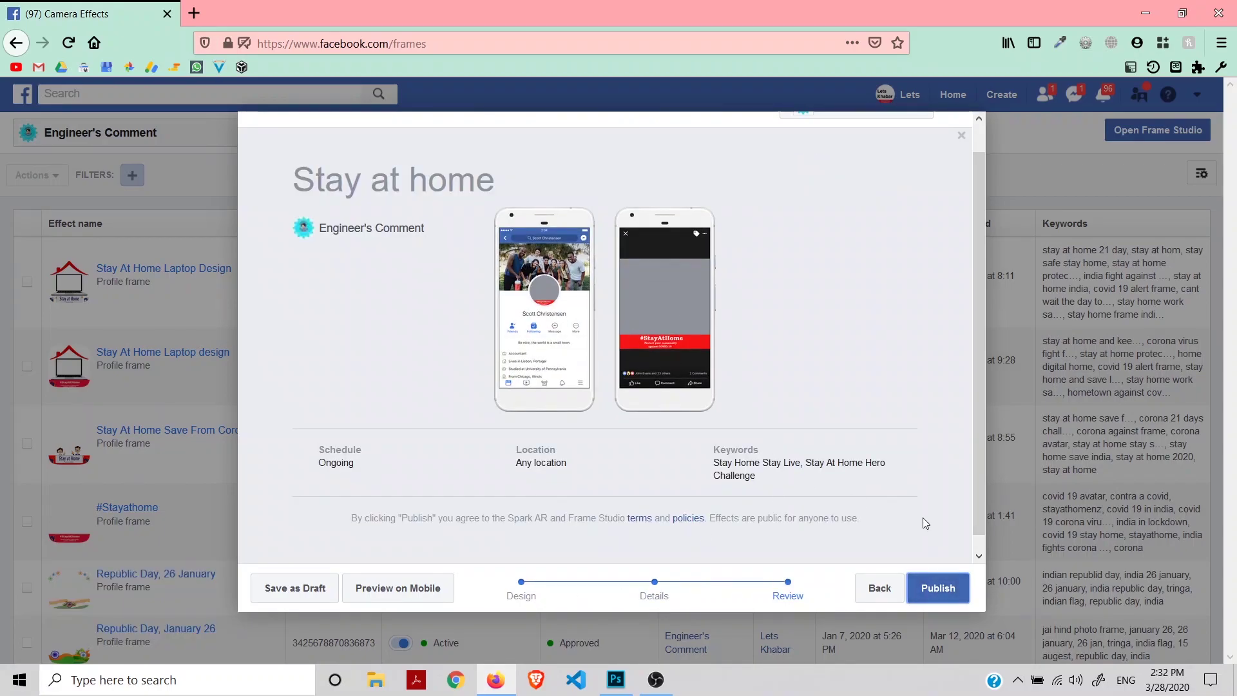
# Step: Publish the Stay at home frame, confirm it, and return to the effects list
pyautogui.click(936, 589)
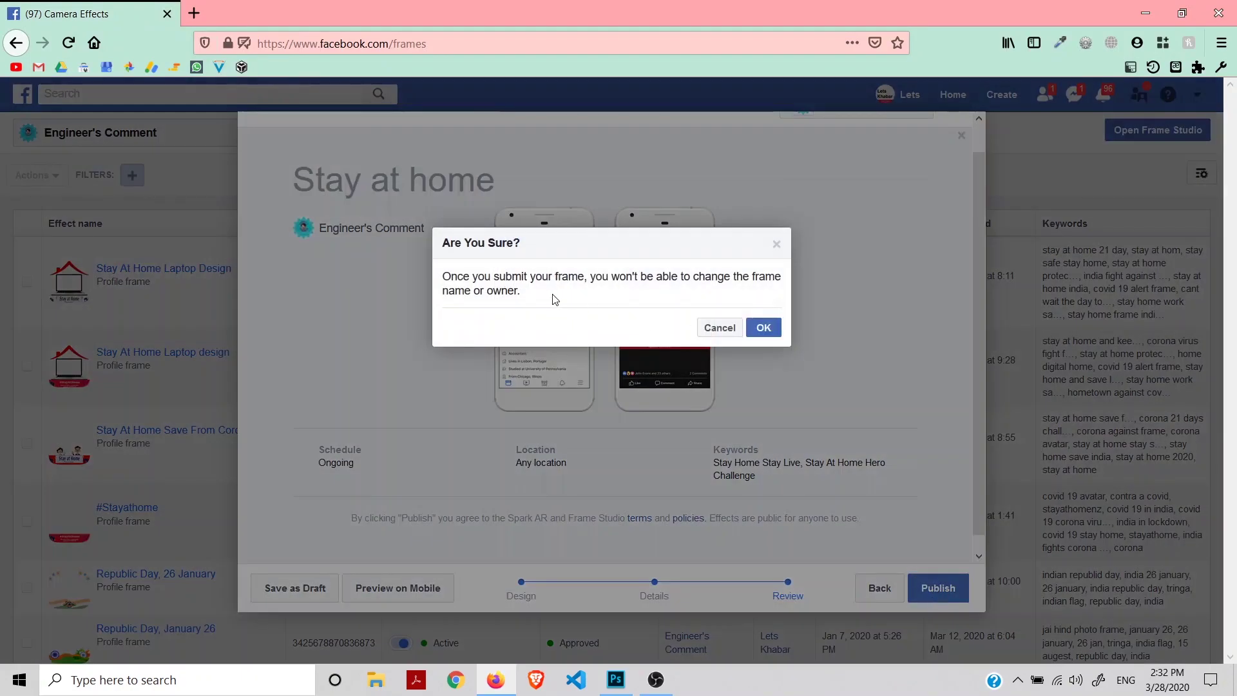
pyautogui.click(764, 327)
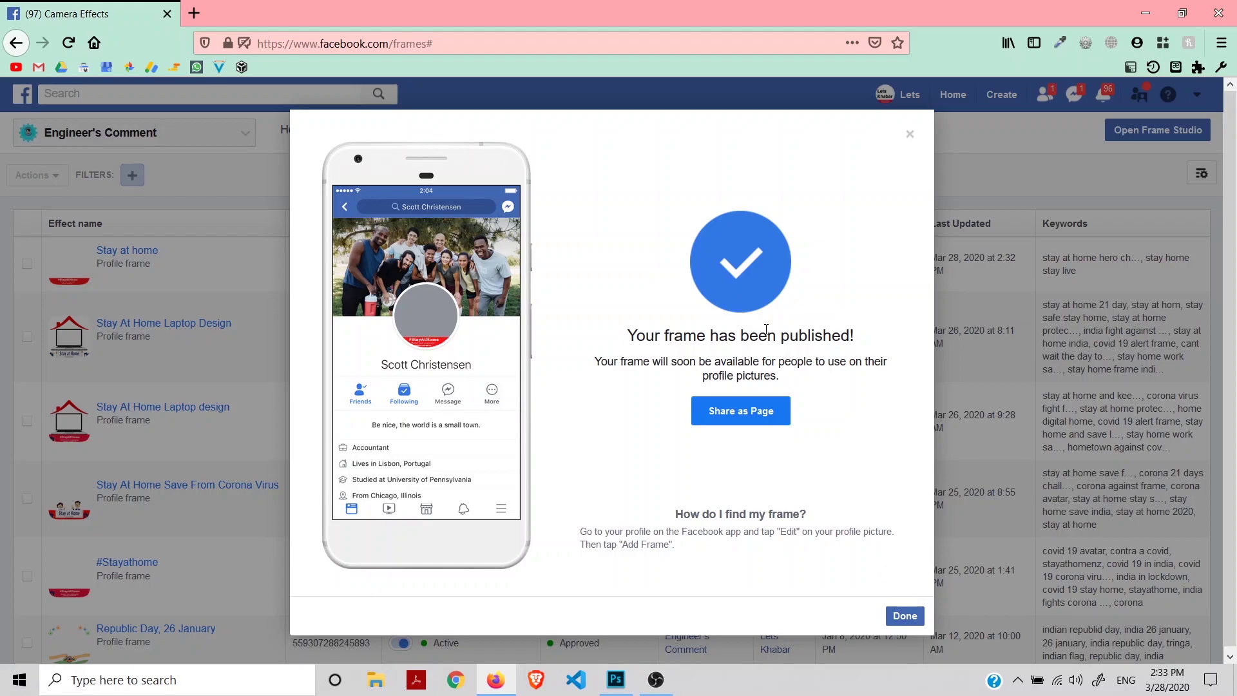
pyautogui.click(905, 616)
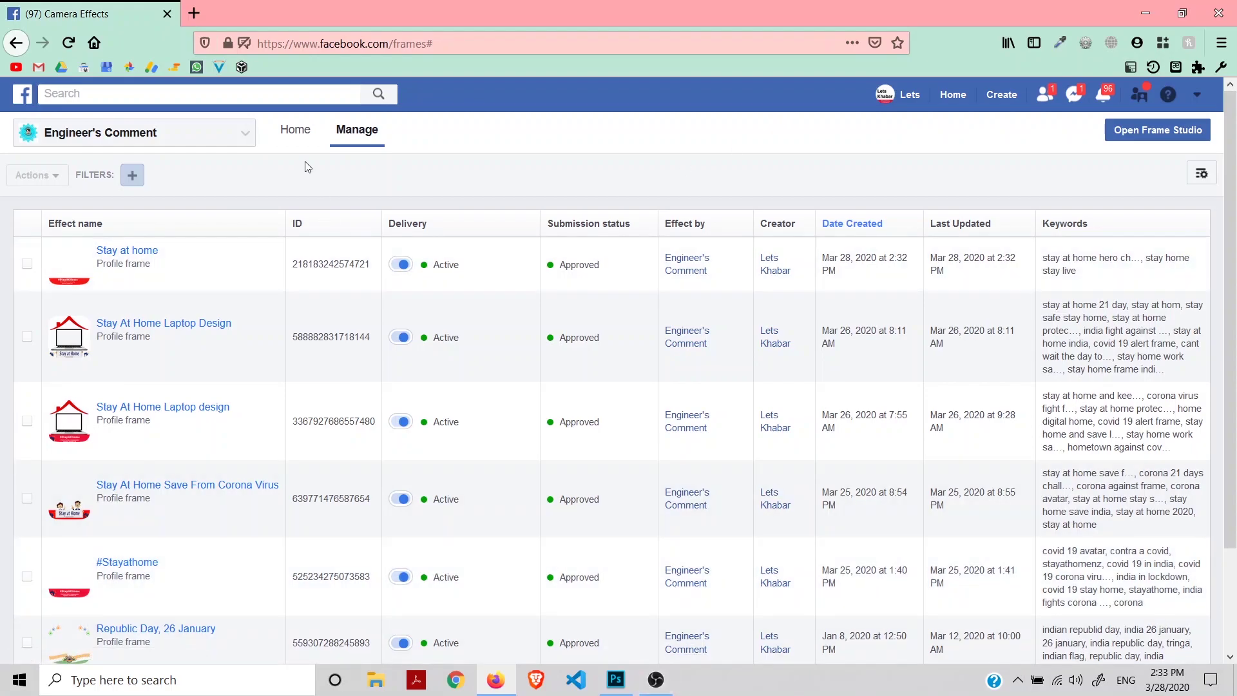
# Step: Copy the Stay at home frame's sharing URL and start a promotional post for it
pyautogui.click(137, 253)
pyautogui.scroll(-5, 559, 497)
pyautogui.scroll(3, 580, 288)
pyautogui.click(593, 297)
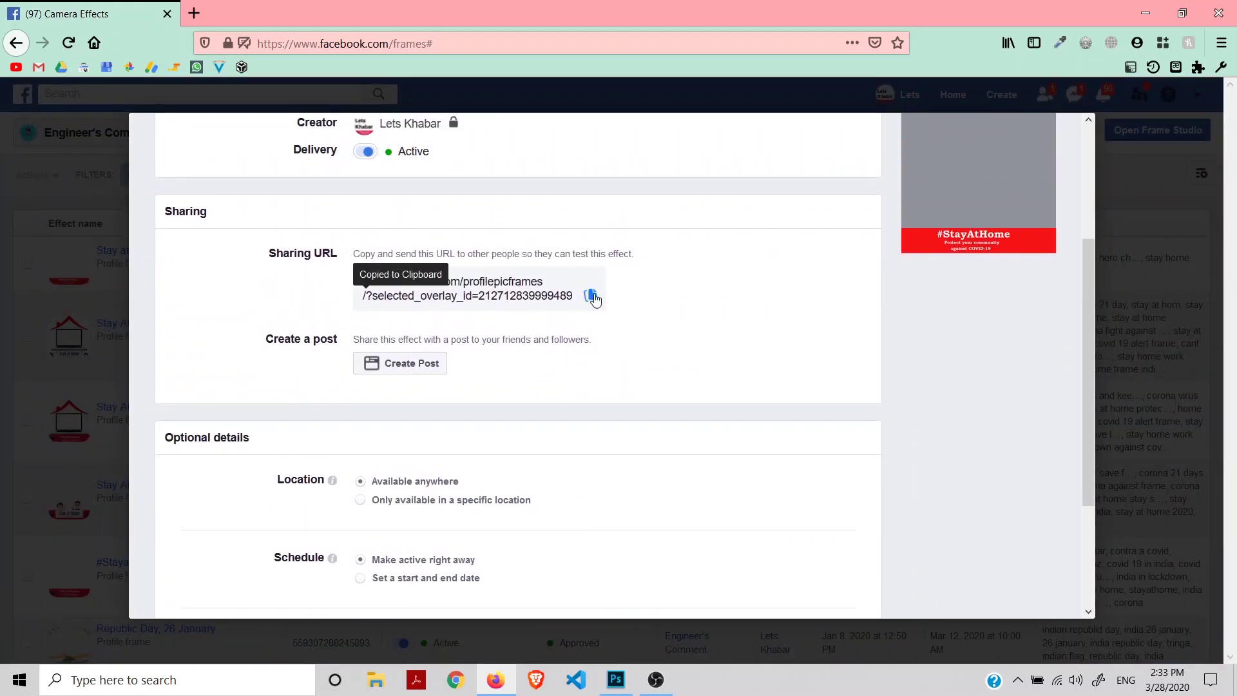
pyautogui.scroll(5, 580, 303)
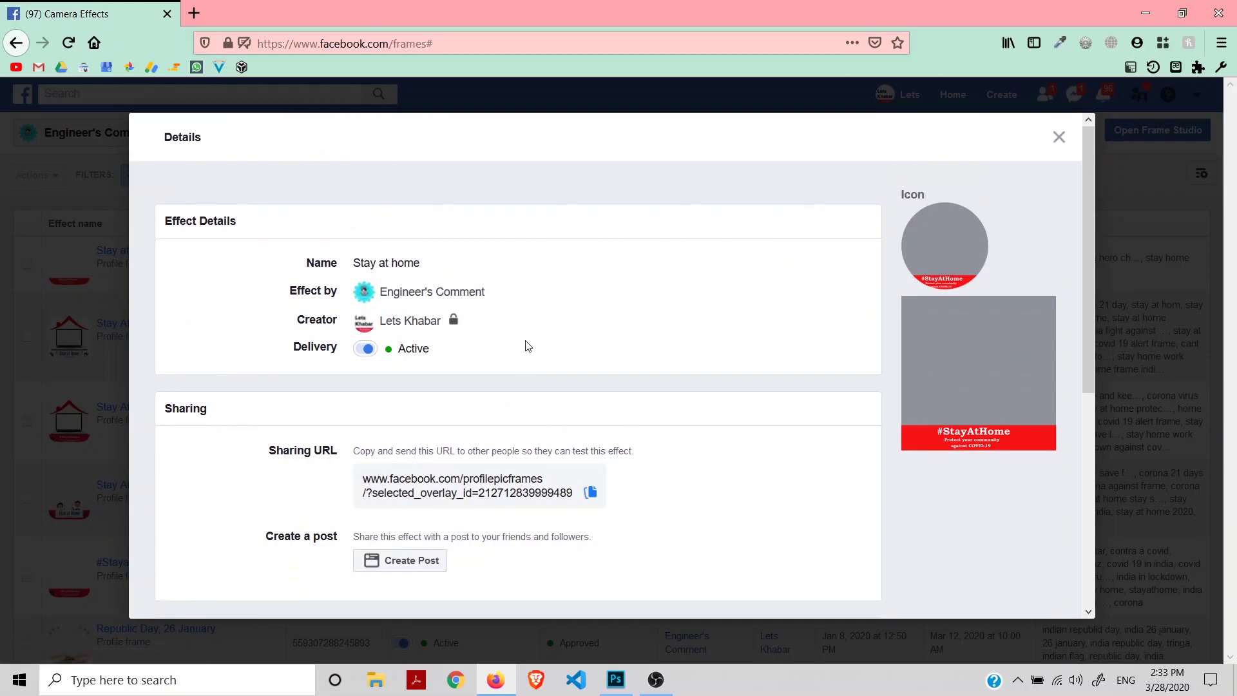
pyautogui.click(401, 558)
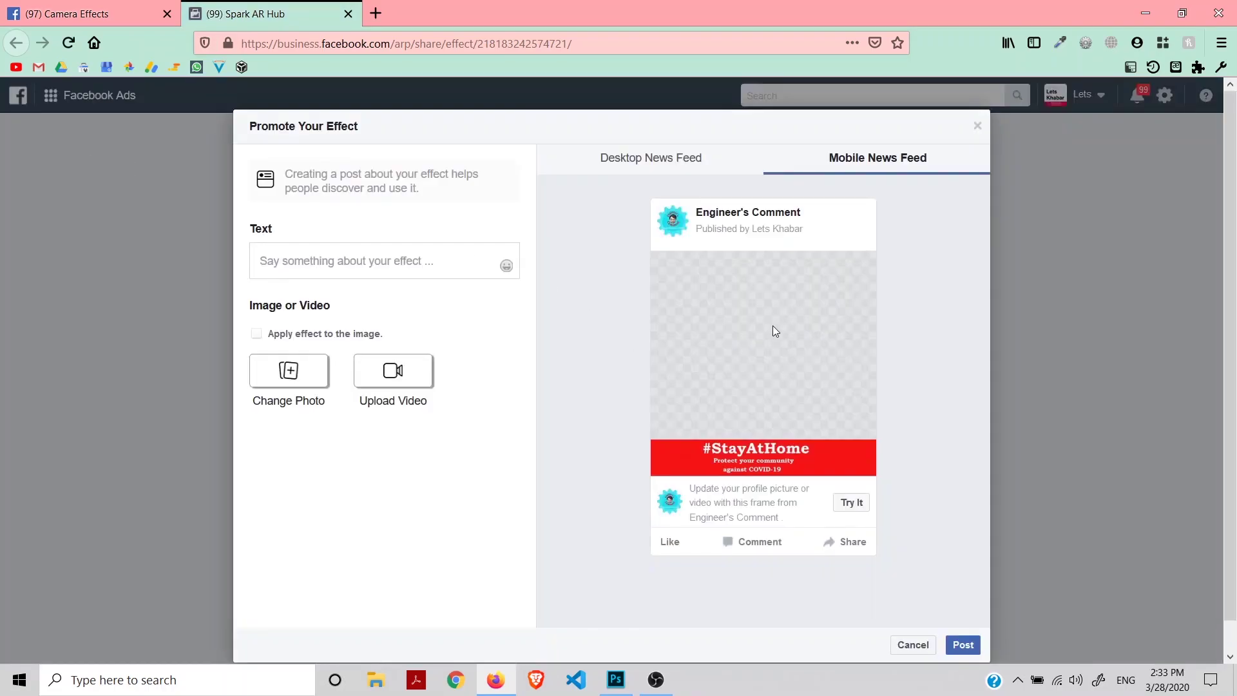
# Step: Post the promo message 'try it' followed by the pasted frame sharing link
pyautogui.click(385, 258)
pyautogui.write('try')
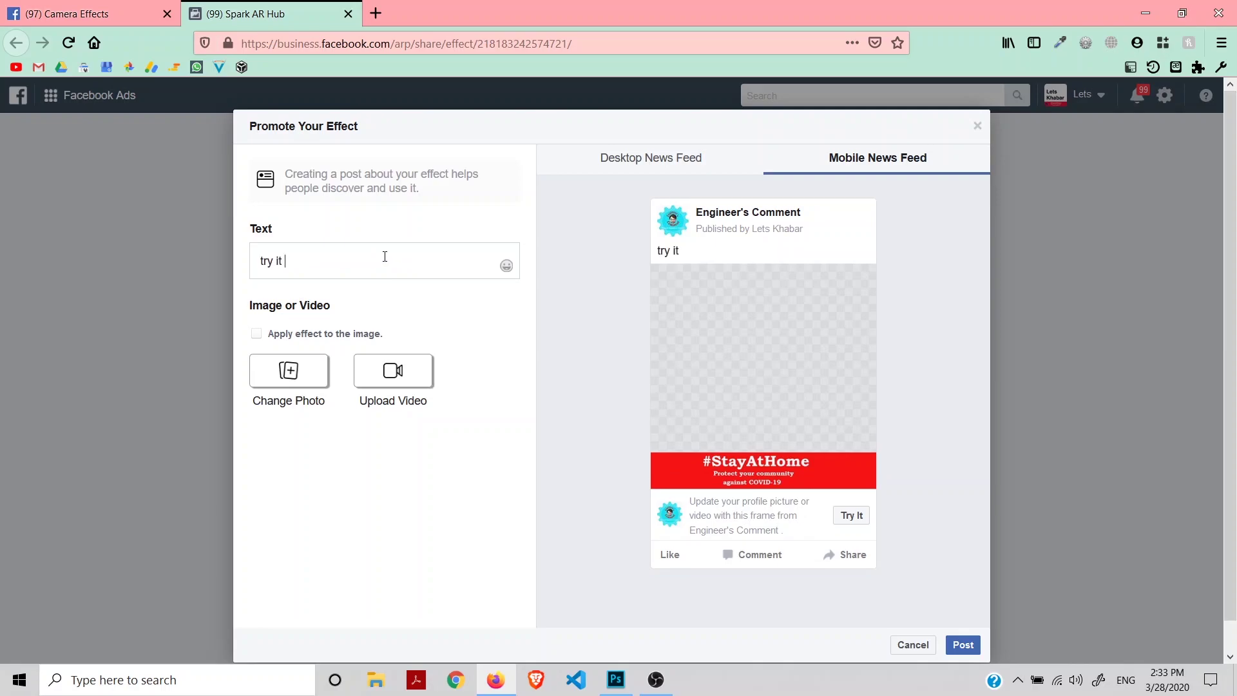
pyautogui.write(' it')
pyautogui.press('Return')
pyautogui.hotkey('ctrl', 'v')
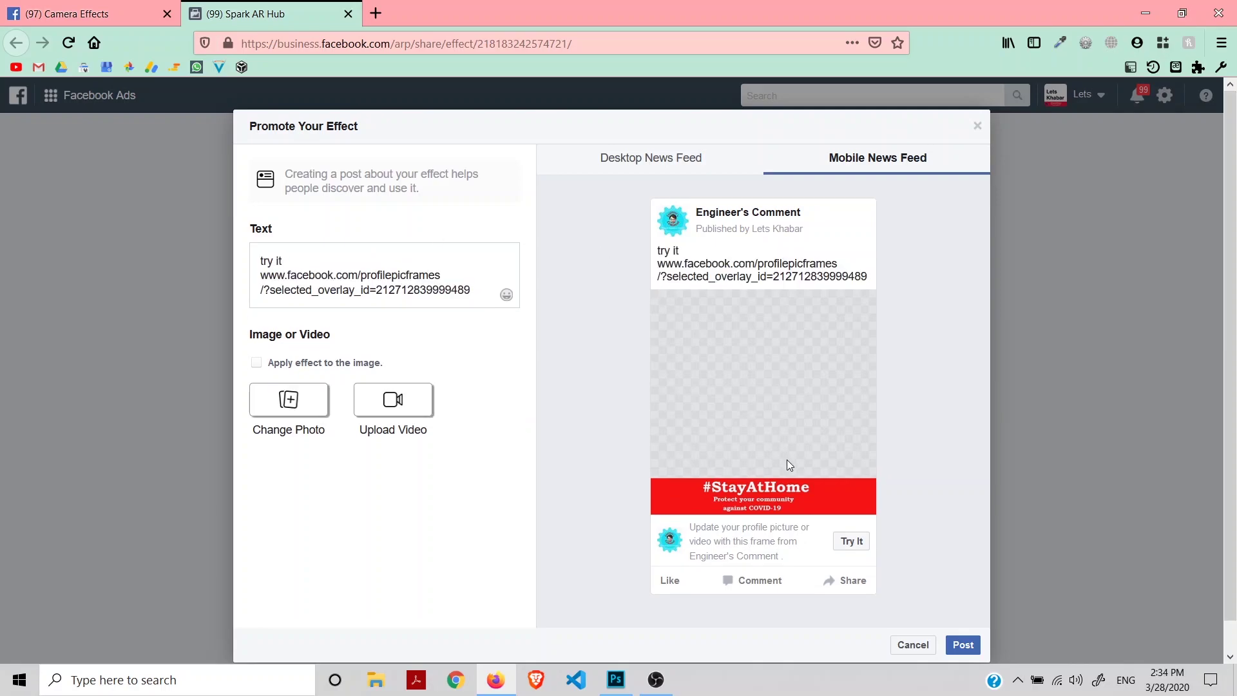
pyautogui.click(963, 645)
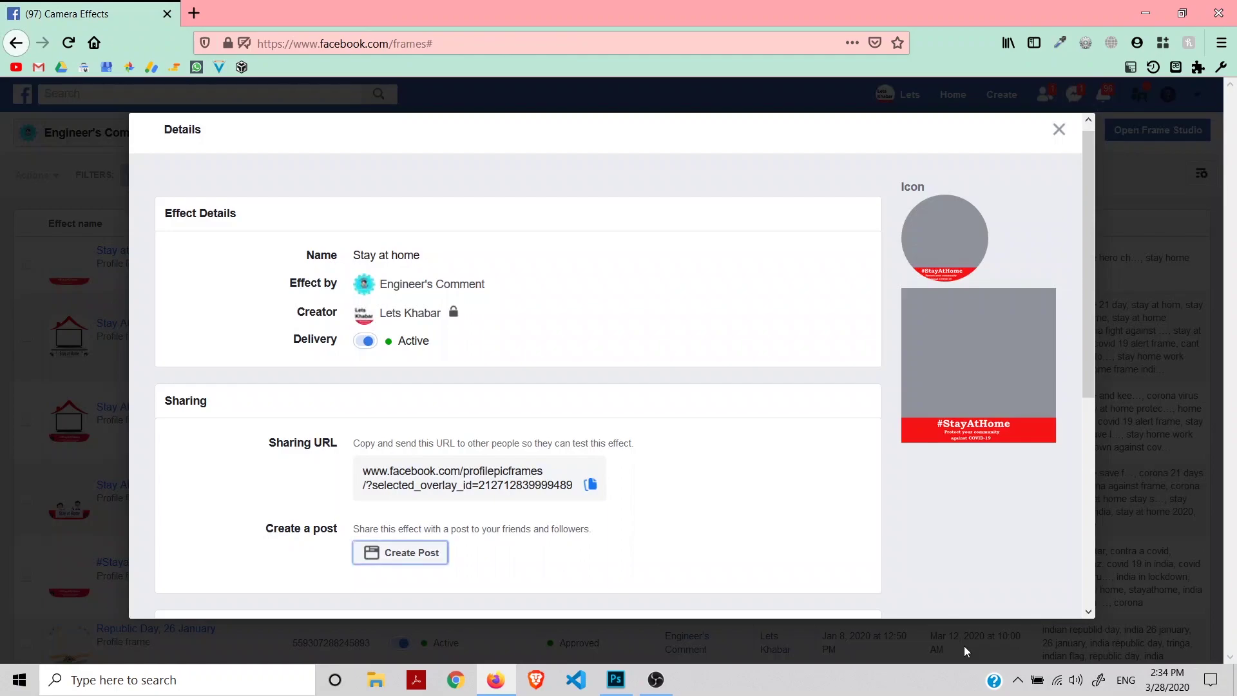
# Step: Close the Stay at home frame details and shut the Firefox tab
pyautogui.click(1059, 130)
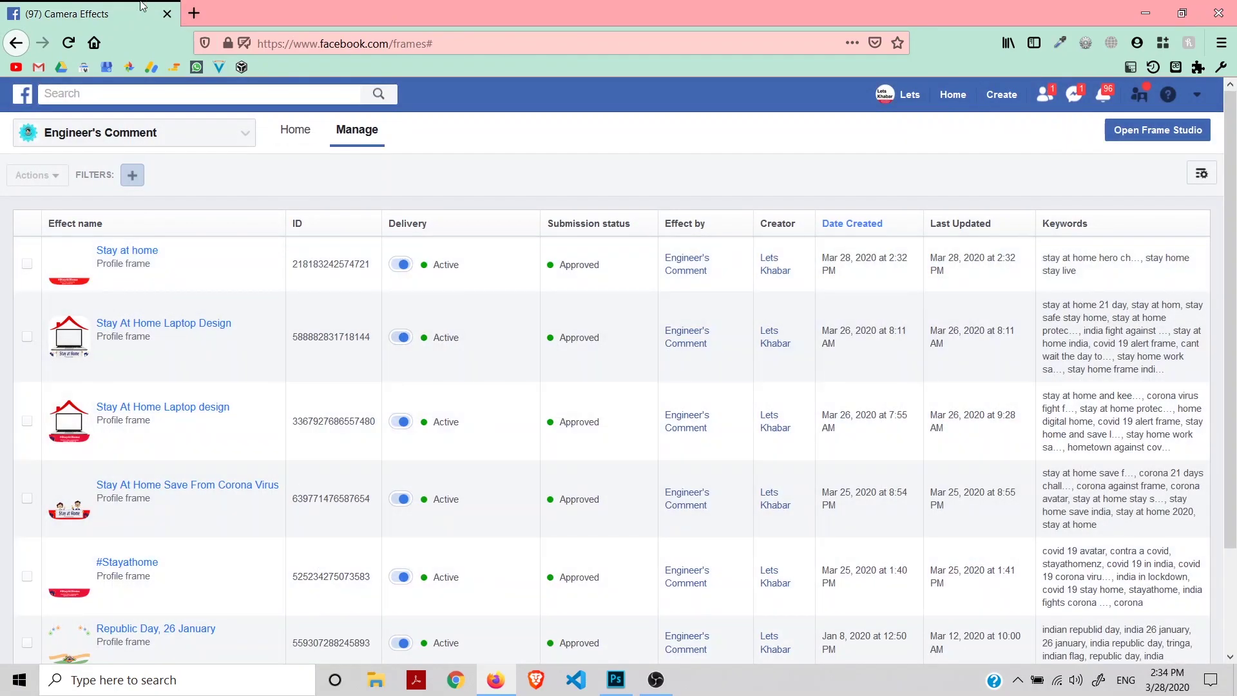
pyautogui.click(166, 14)
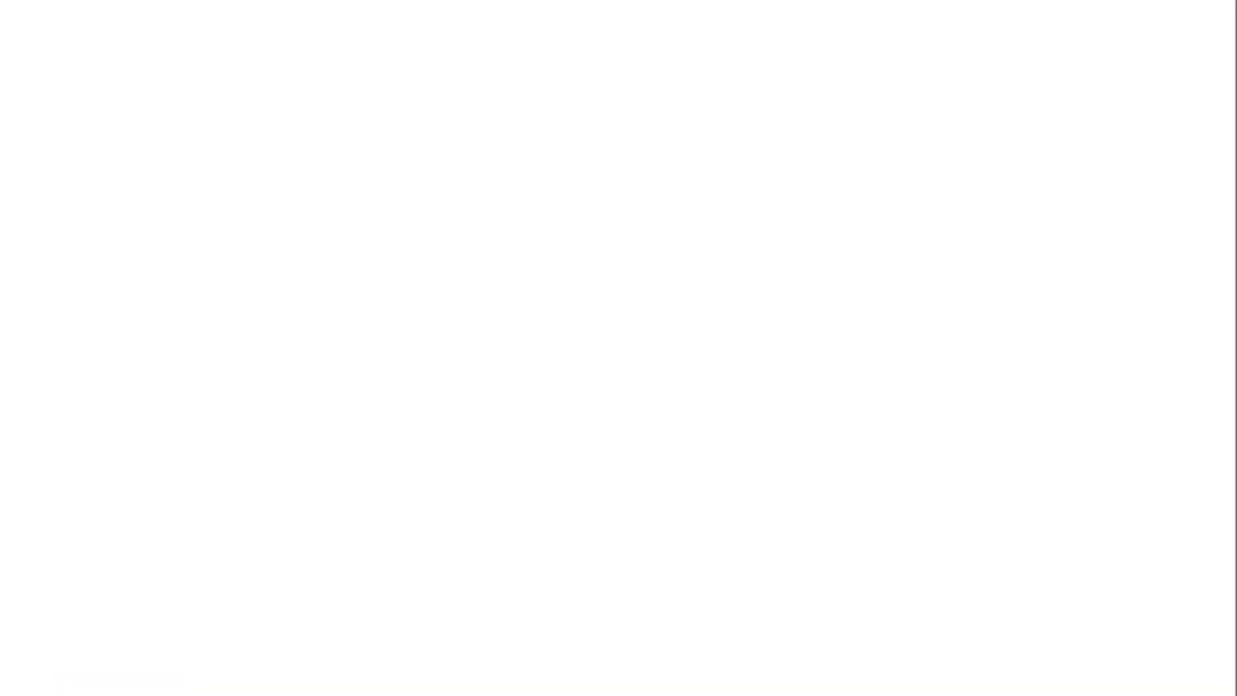